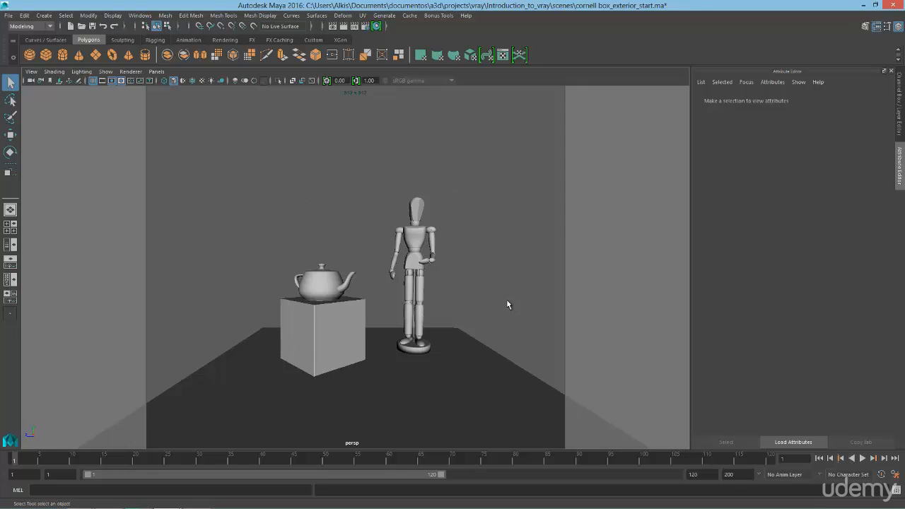
Step: Show the wall layer and hide it again to compare the scene with and without the walls
{"action": "right_click_drag", "start_coordinate": [506, 302], "coordinate": [476, 303], "text": "alt"}
{"action": "left_click_drag", "start_coordinate": [476, 303], "coordinate": [293, 177], "text": "alt"}
{"action": "left_click", "coordinate": [479, 325]}
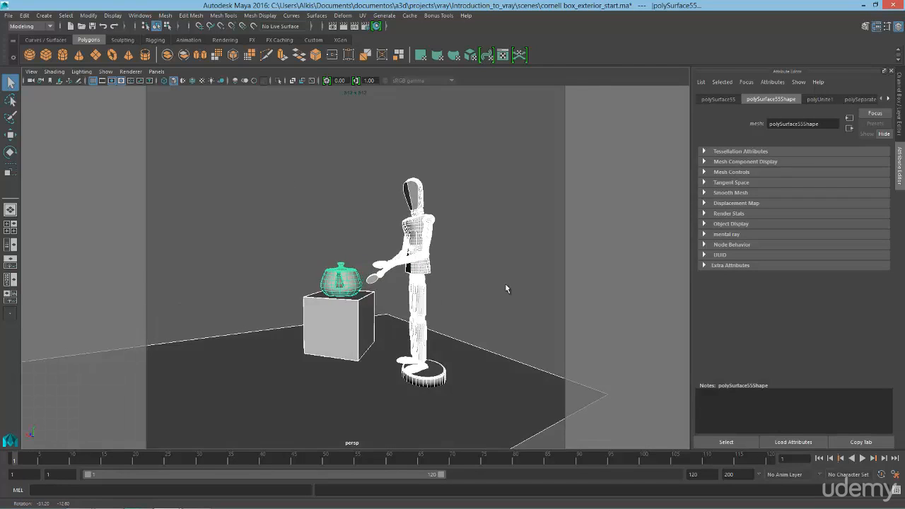
{"action": "left_click", "coordinate": [504, 287]}
{"action": "left_click", "coordinate": [897, 26]}
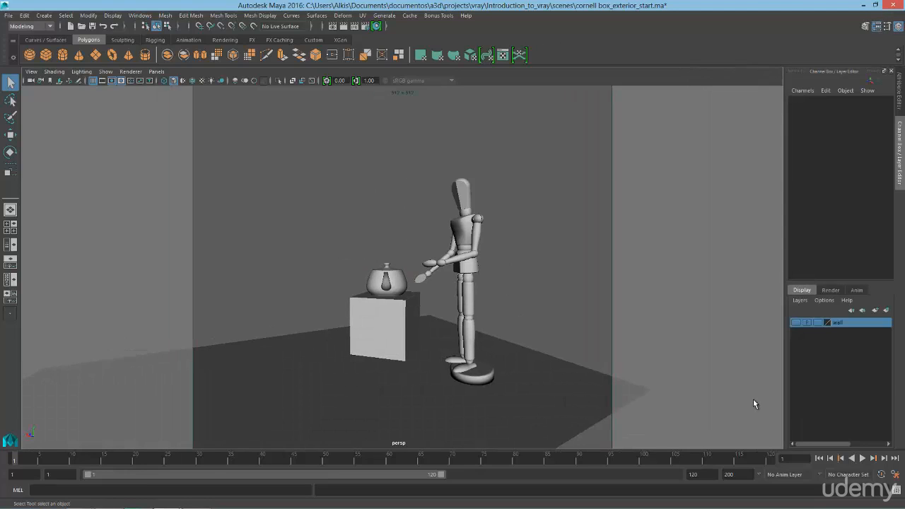
{"action": "left_click", "coordinate": [796, 322]}
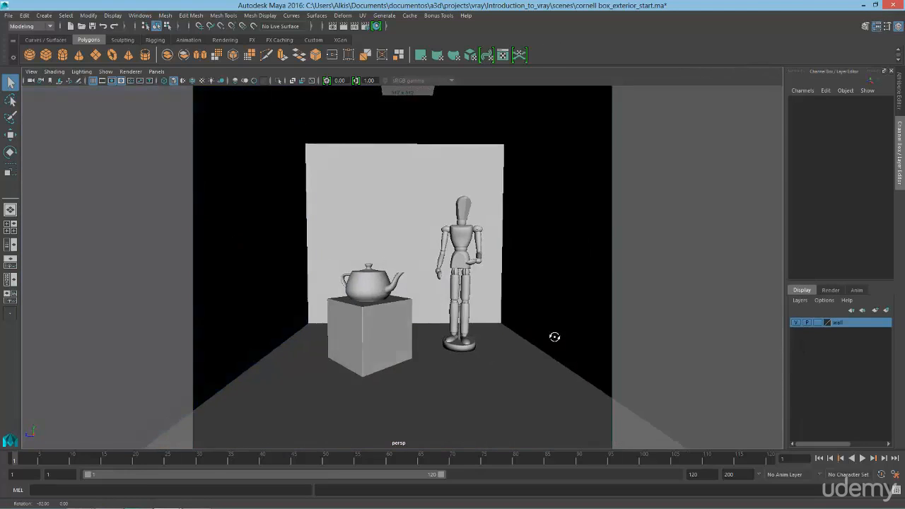
{"action": "left_click", "coordinate": [796, 322]}
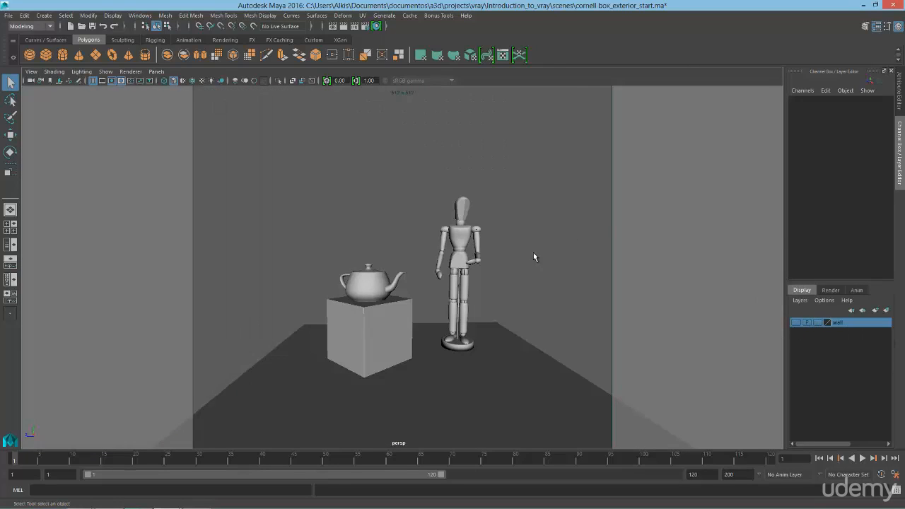
{"action": "left_click_drag", "start_coordinate": [533, 253], "coordinate": [505, 251], "text": "alt"}
Step: Open the render settings and review the output resolution and the V-Ray progressive image sampler settings
{"action": "left_click", "coordinate": [365, 27]}
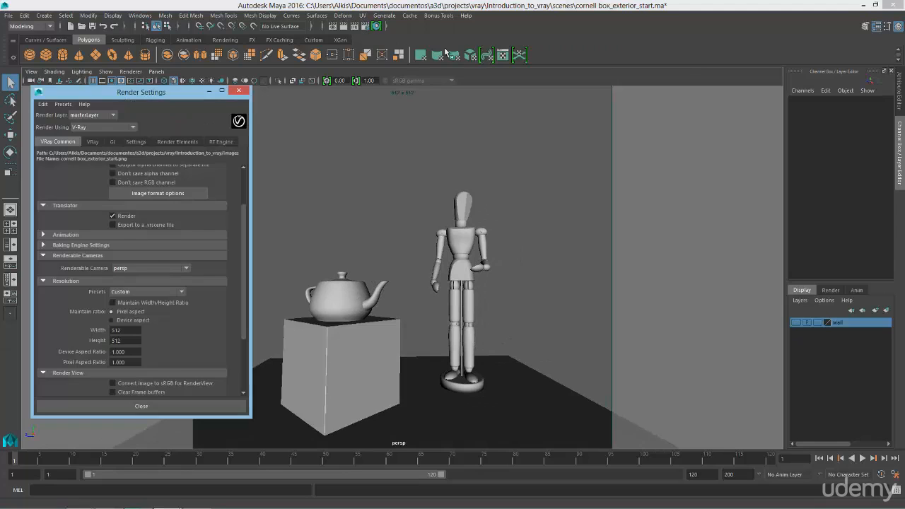
{"action": "left_click_drag", "start_coordinate": [191, 87], "coordinate": [749, 78]}
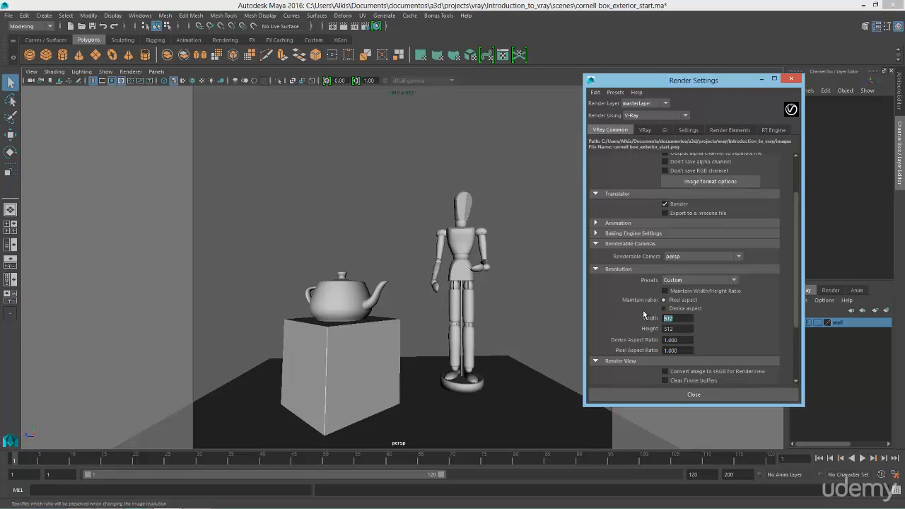
{"action": "double_click", "coordinate": [684, 318]}
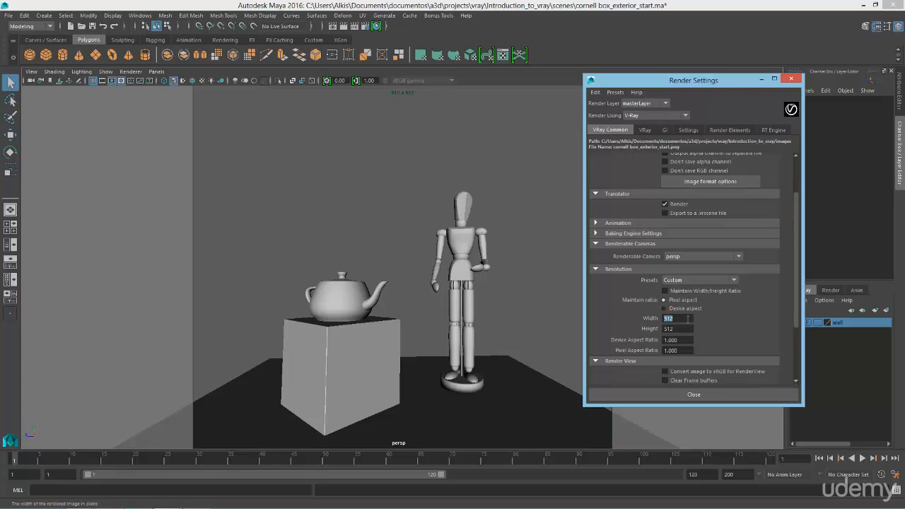
{"action": "left_click", "coordinate": [641, 131]}
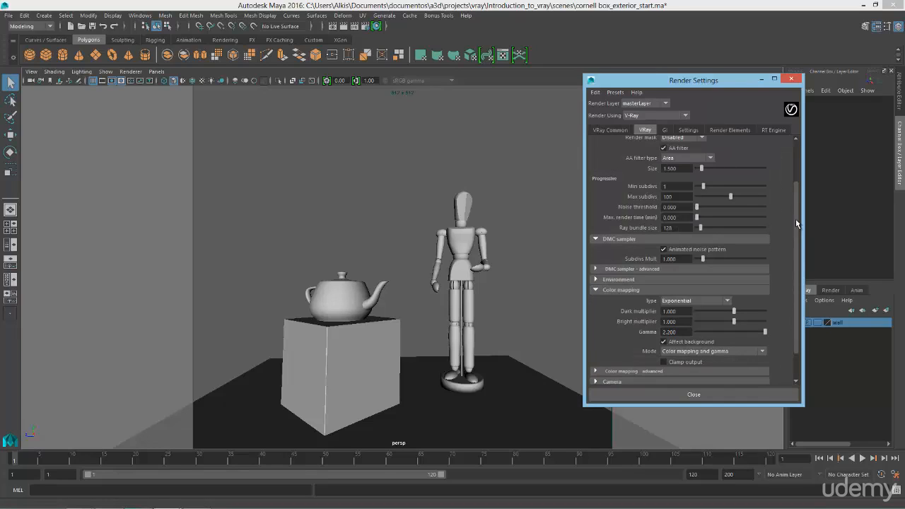
{"action": "left_click_drag", "start_coordinate": [796, 223], "coordinate": [795, 183]}
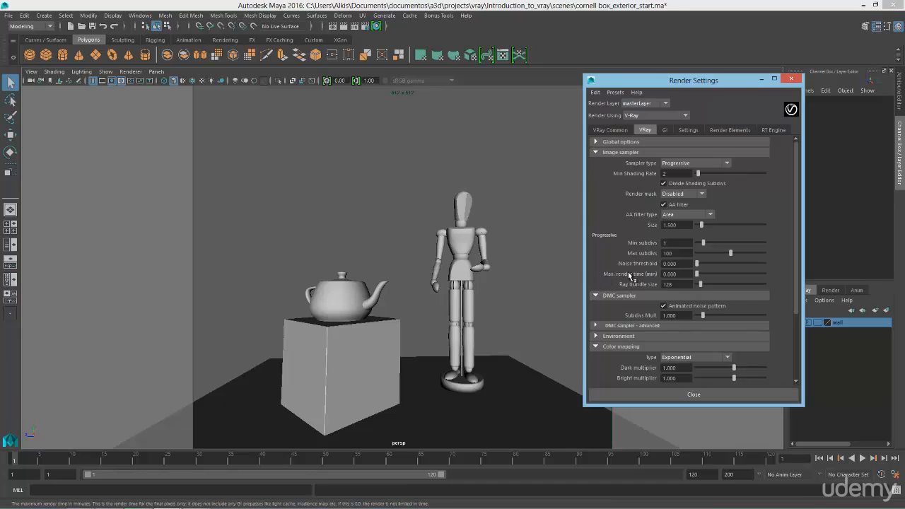
{"action": "left_click", "coordinate": [678, 274]}
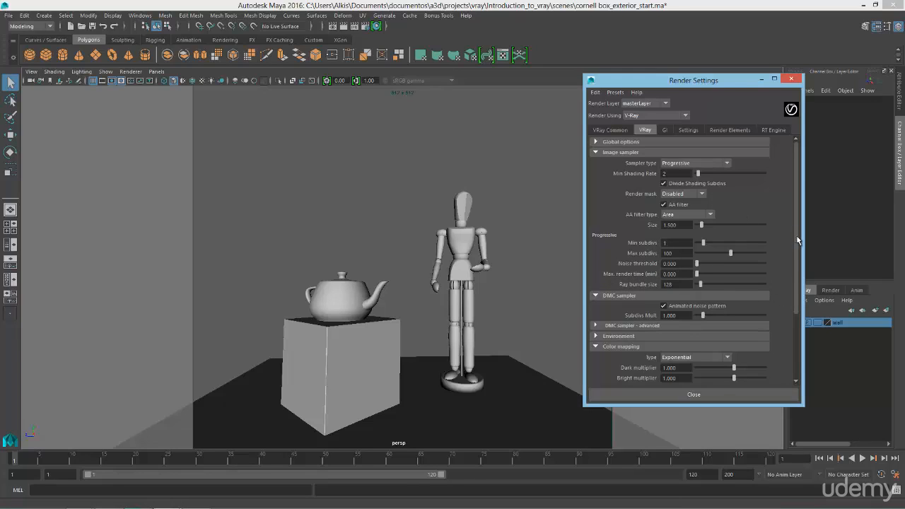
Step: Keep V-Ray color mapping on Exponential with the Color mapping and gamma mode, and enable Linear workflow in its advanced options
{"action": "scroll", "coordinate": [797, 240], "scroll_direction": "down", "scroll_amount": 4}
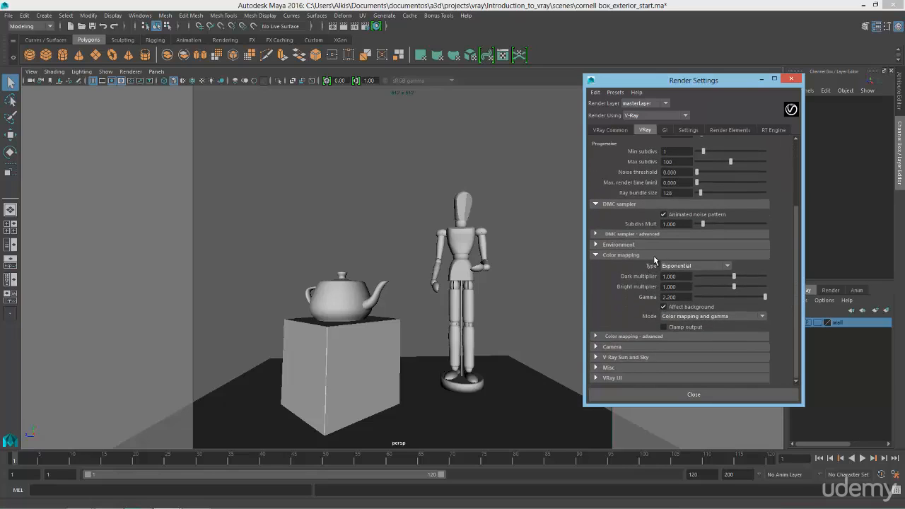
{"action": "left_click", "coordinate": [671, 266]}
{"action": "left_click", "coordinate": [682, 276]}
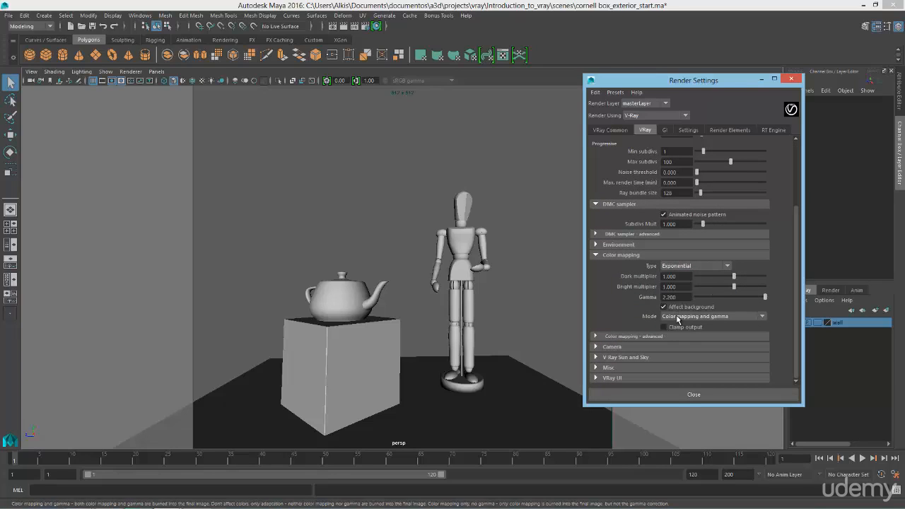
{"action": "left_click", "coordinate": [686, 317]}
{"action": "left_click", "coordinate": [685, 327]}
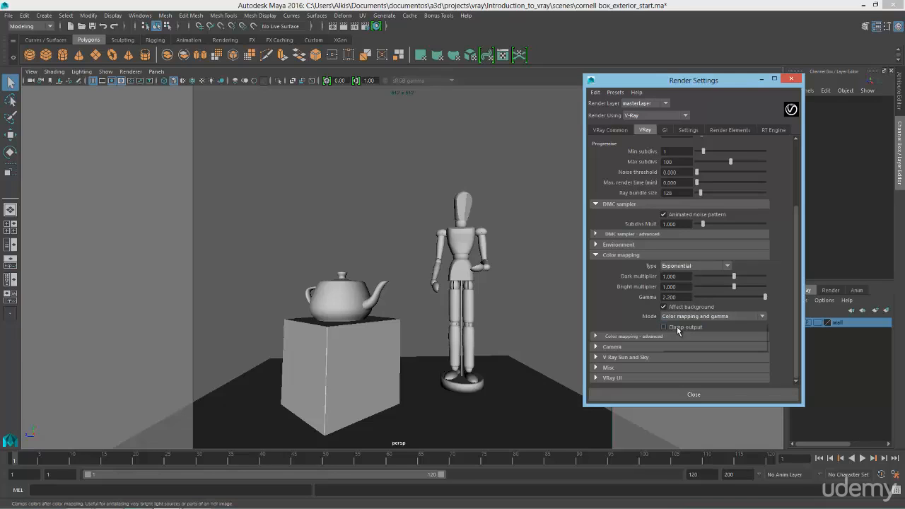
{"action": "left_click", "coordinate": [647, 337]}
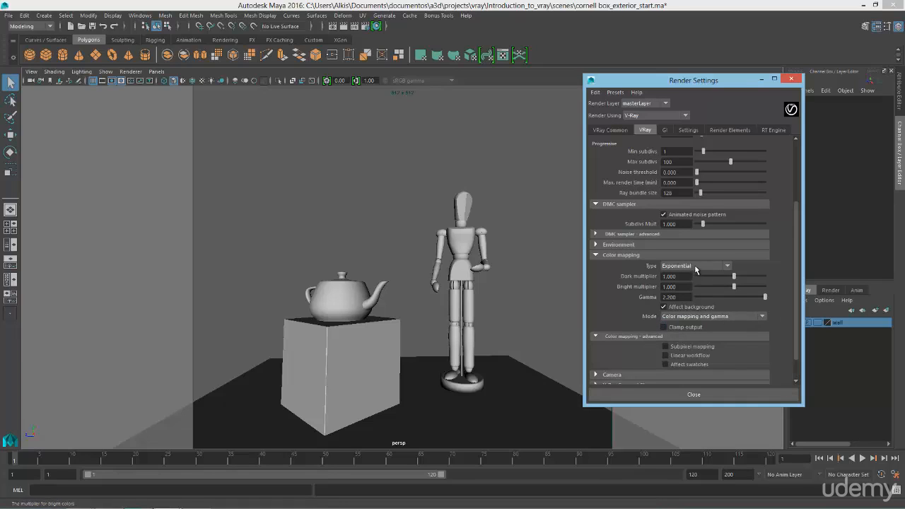
{"action": "scroll", "coordinate": [660, 330], "scroll_direction": "down", "scroll_amount": 1}
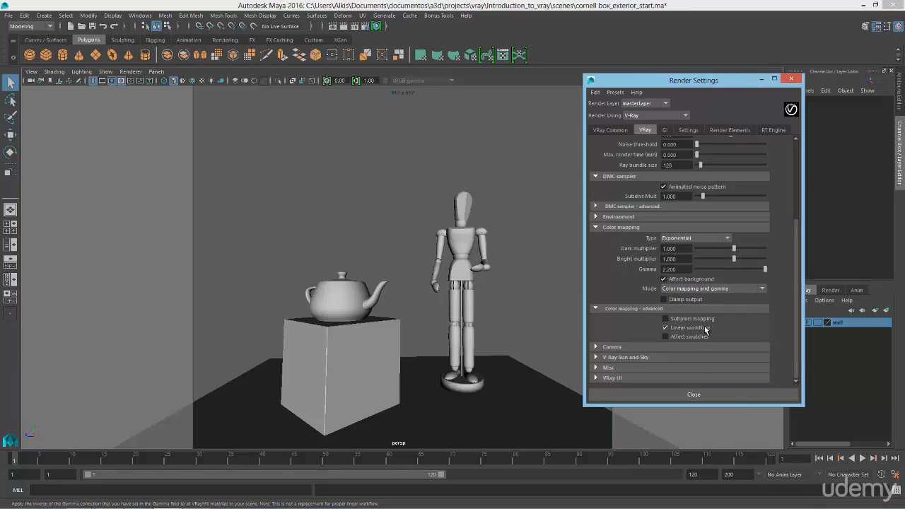
{"action": "mouse_move", "coordinate": [705, 329]}
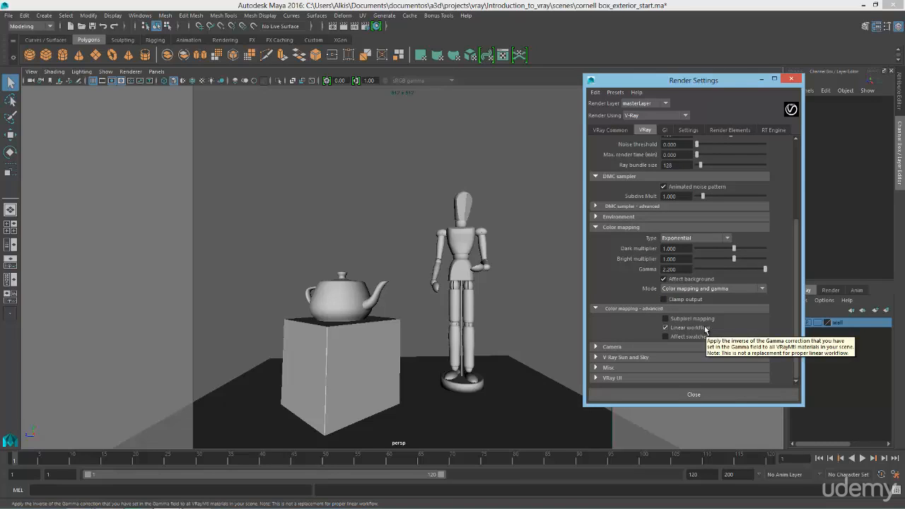
Step: Check the global illumination bounce engines, then close the render settings
{"action": "left_click", "coordinate": [664, 131]}
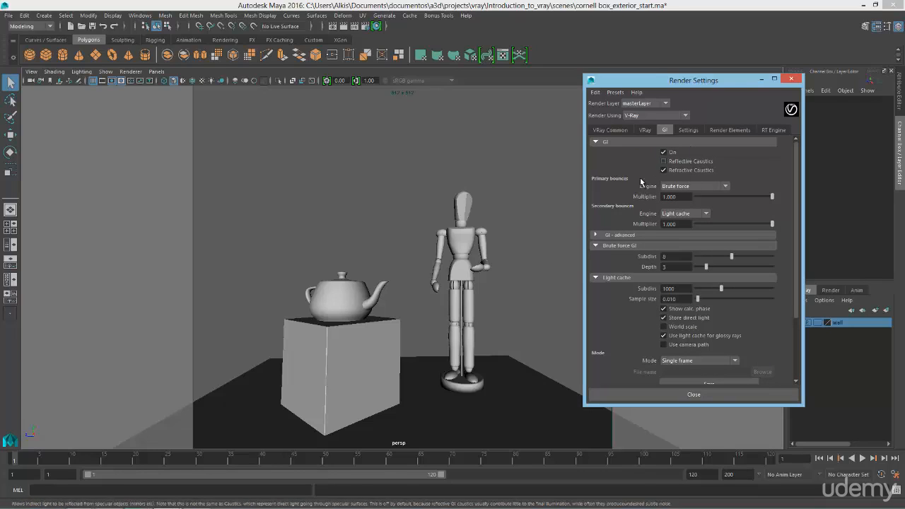
{"action": "left_click", "coordinate": [791, 82]}
{"action": "right_click_drag", "start_coordinate": [581, 225], "coordinate": [546, 247], "text": "alt"}
{"action": "left_click_drag", "start_coordinate": [545, 247], "coordinate": [516, 259], "text": "alt"}
{"action": "right_click_drag", "start_coordinate": [516, 260], "coordinate": [502, 272], "text": "alt"}
{"action": "middle_click_drag", "start_coordinate": [503, 272], "coordinate": [478, 273], "text": "alt"}
{"action": "left_click_drag", "start_coordinate": [477, 278], "coordinate": [500, 277], "text": "alt"}
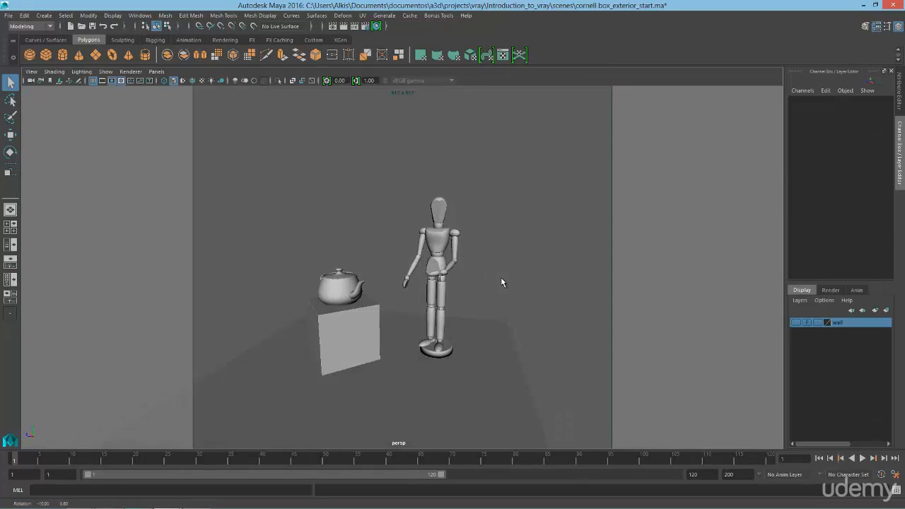
{"action": "left_click_drag", "start_coordinate": [410, 283], "coordinate": [452, 272], "text": "alt"}
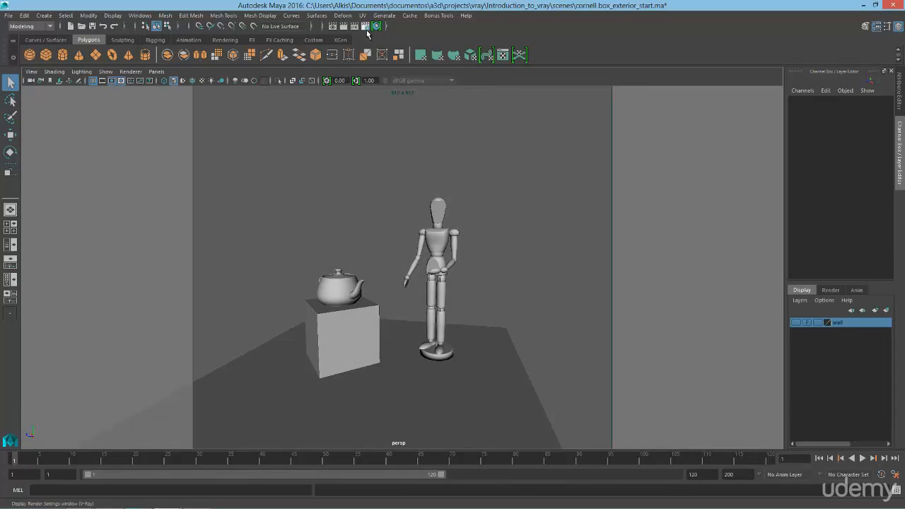
Step: Create a V-Ray sun and a V-Ray sky from the render settings, then minimize the settings window and clear the selection
{"action": "left_click", "coordinate": [365, 26]}
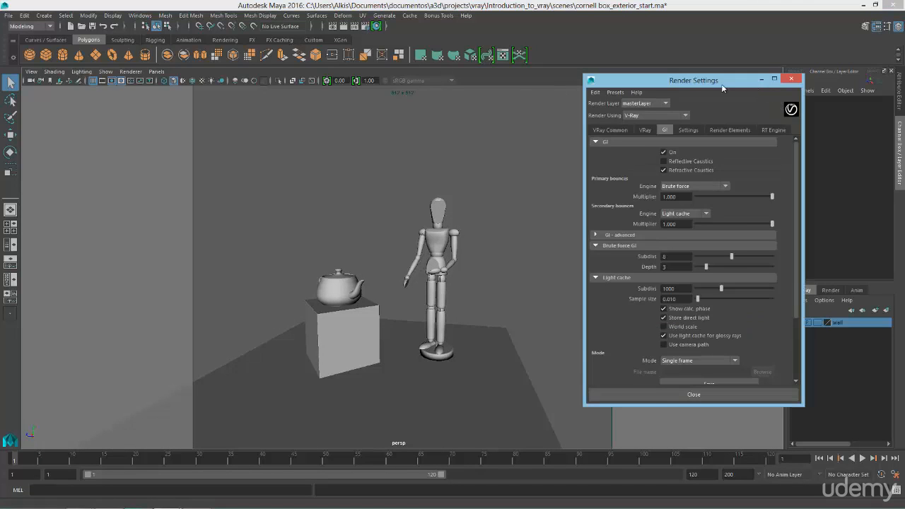
{"action": "left_click_drag", "start_coordinate": [724, 88], "coordinate": [593, 59]}
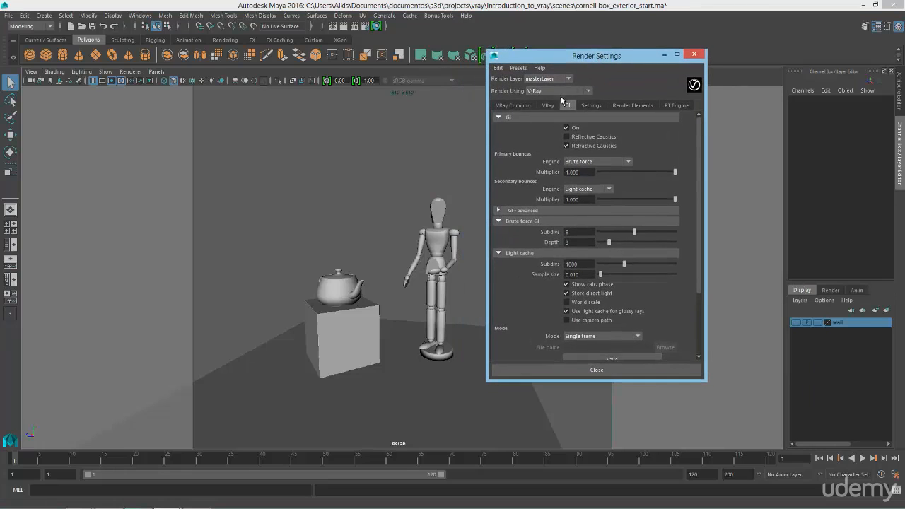
{"action": "left_click", "coordinate": [547, 105]}
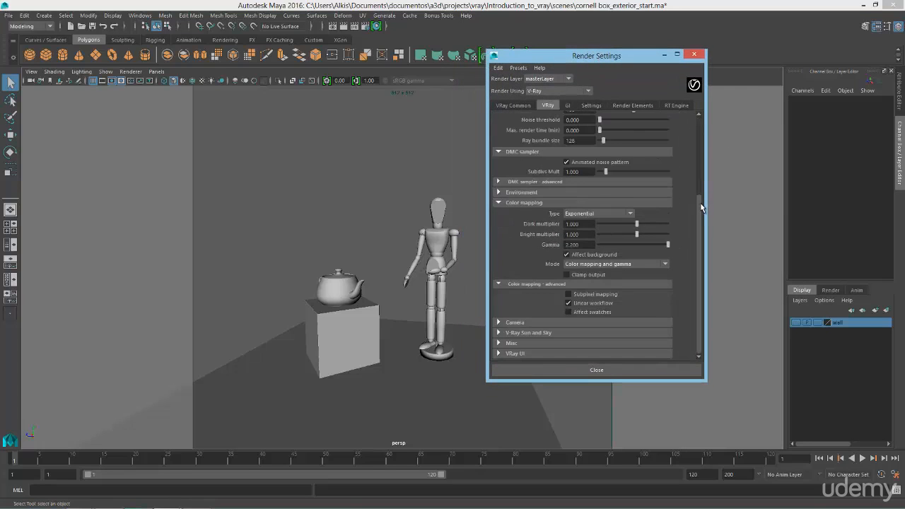
{"action": "left_click", "coordinate": [526, 333]}
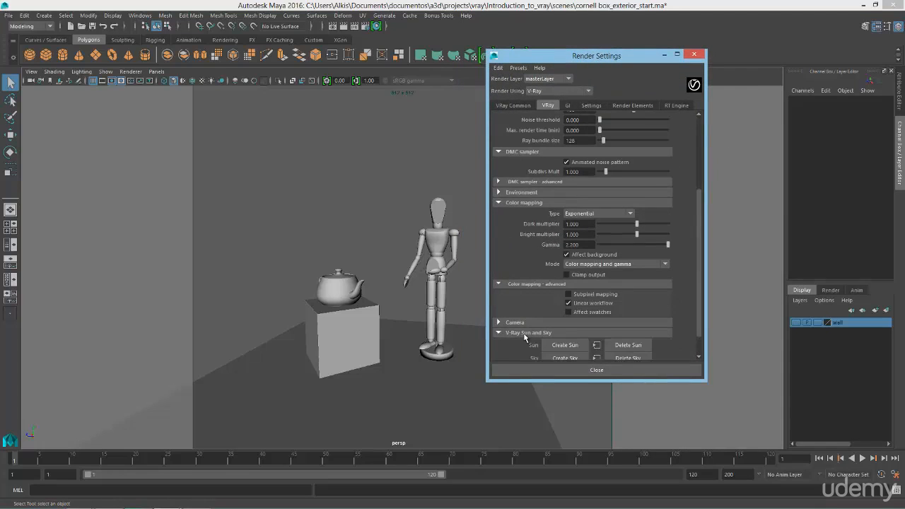
{"action": "scroll", "coordinate": [622, 205], "scroll_direction": "down", "scroll_amount": 2}
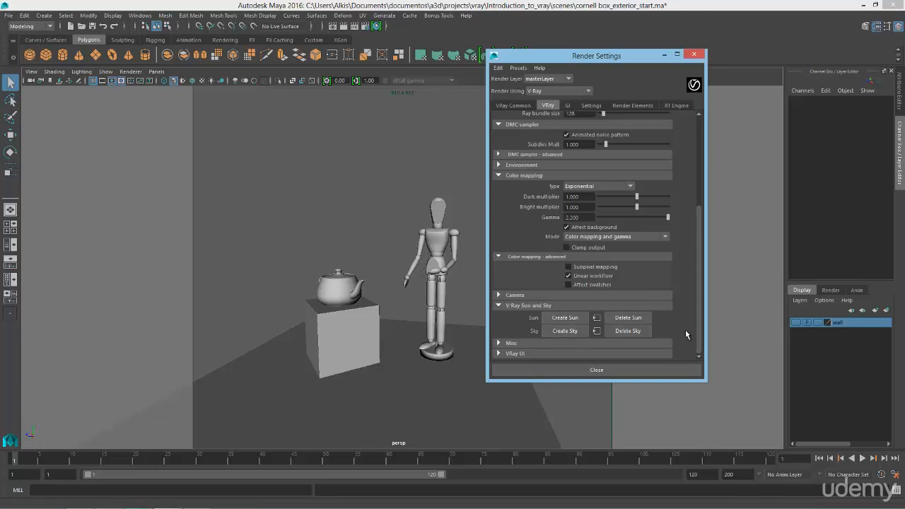
{"action": "left_click", "coordinate": [564, 317]}
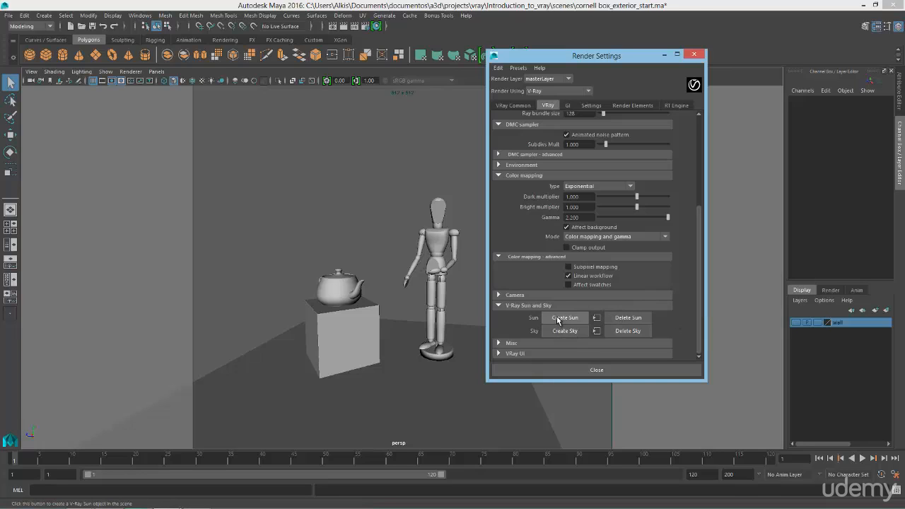
{"action": "left_click", "coordinate": [566, 331]}
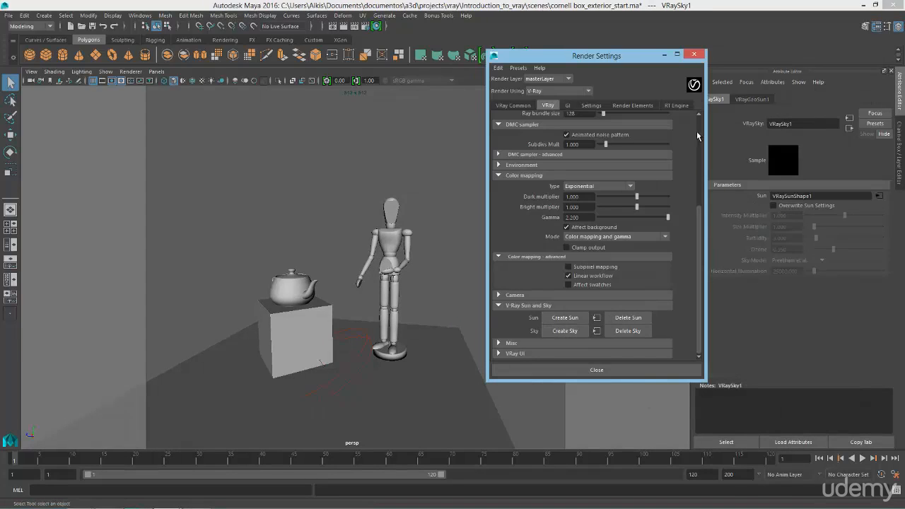
{"action": "left_click", "coordinate": [663, 55]}
{"action": "left_click", "coordinate": [489, 303]}
Step: Switch the viewport to wireframe and select the V-Ray sun light on the floor near the box
{"action": "scroll", "coordinate": [481, 303], "scroll_direction": "down", "scroll_amount": 5}
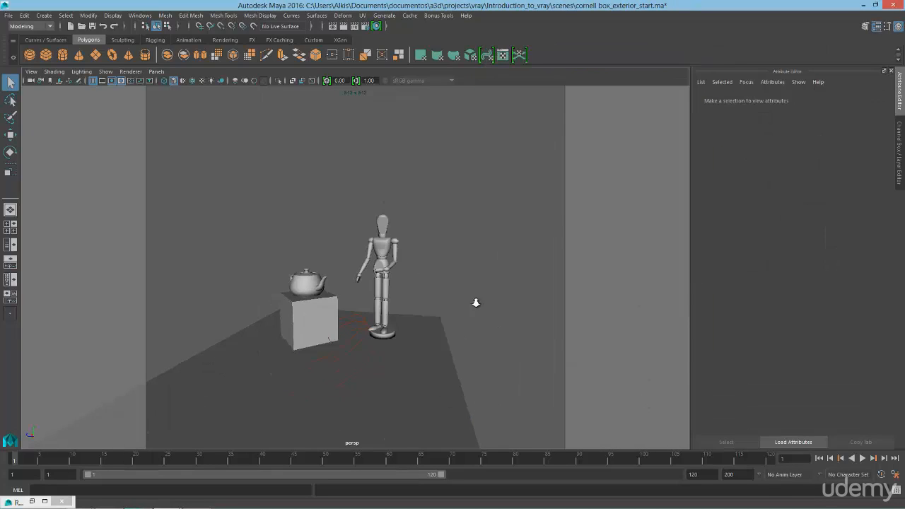
{"action": "scroll", "coordinate": [471, 304], "scroll_direction": "up", "scroll_amount": 8}
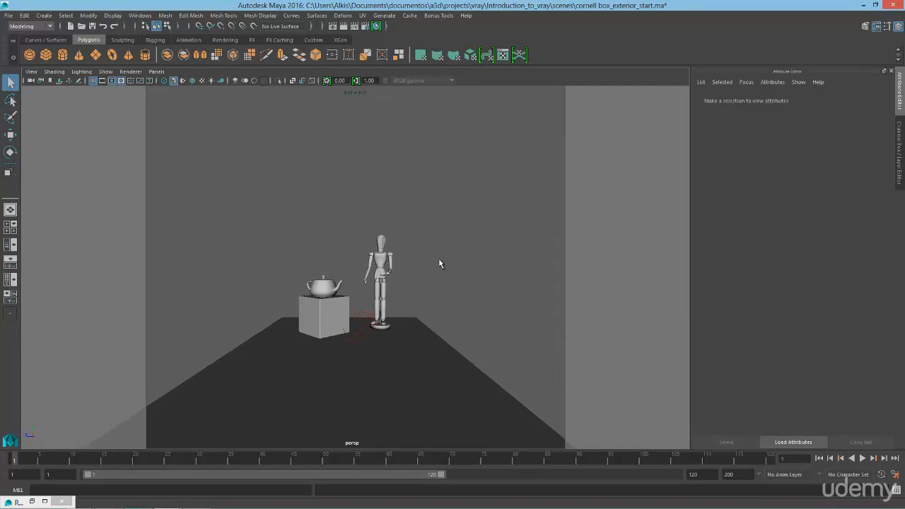
{"action": "mouse_move", "coordinate": [445, 267]}
{"action": "left_mouse_down", "text": "alt"}
{"action": "mouse_move", "coordinate": [455, 256]}
{"action": "mouse_move", "coordinate": [444, 257]}
{"action": "left_mouse_up", "text": "alt"}
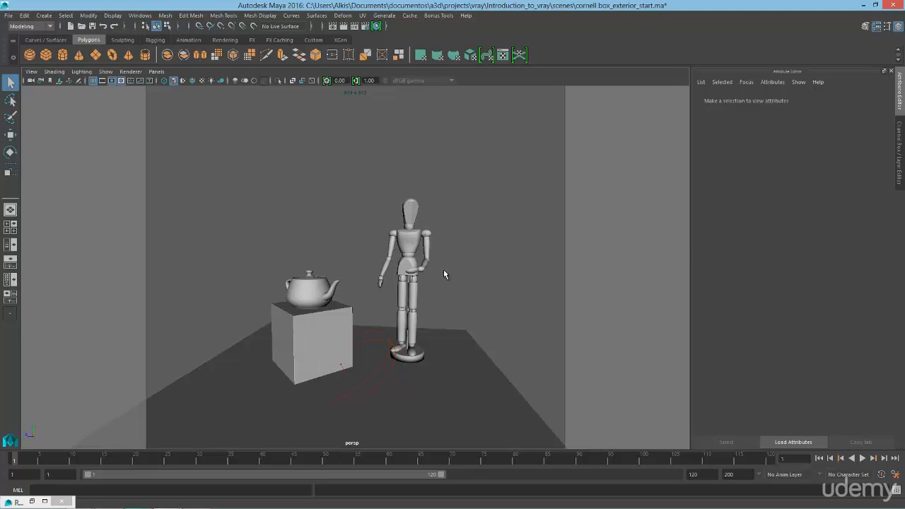
{"action": "left_click", "coordinate": [383, 334]}
{"action": "left_click_drag", "start_coordinate": [382, 335], "coordinate": [417, 306], "text": "alt"}
{"action": "left_click", "coordinate": [455, 345]}
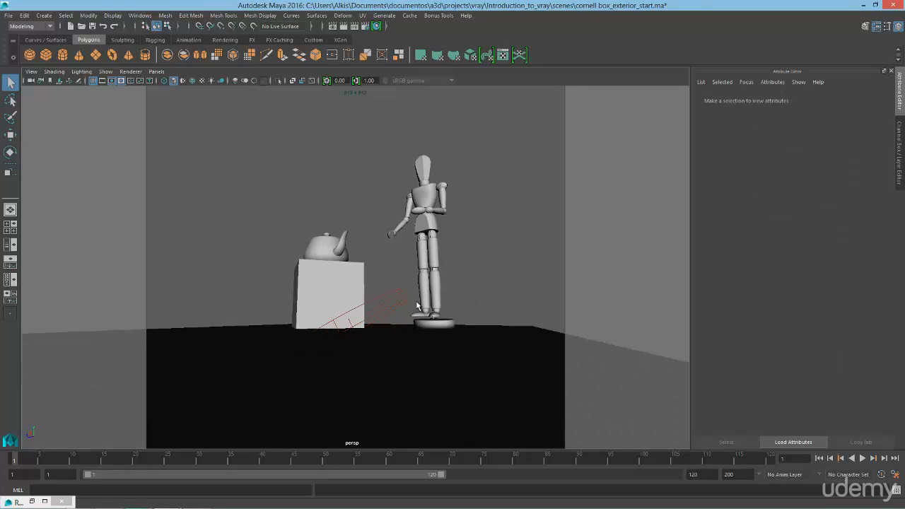
{"action": "scroll", "coordinate": [384, 320], "scroll_direction": "up", "scroll_amount": 3}
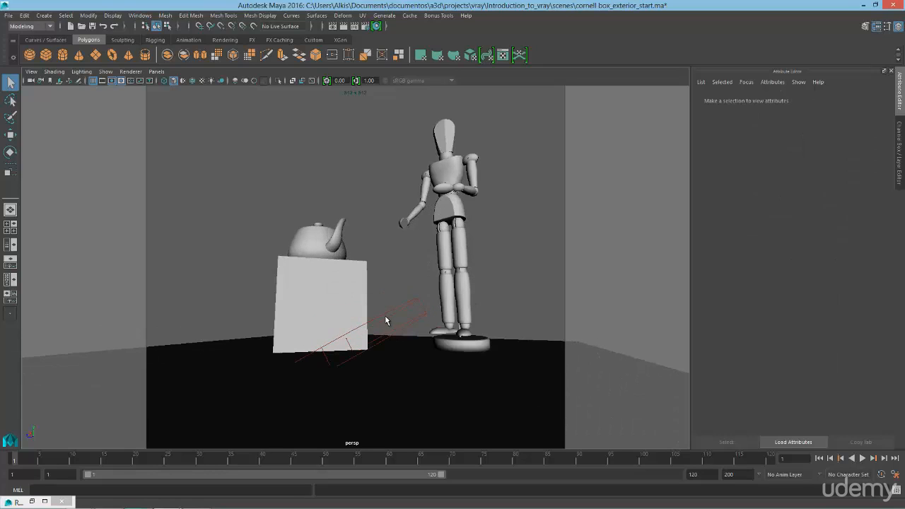
{"action": "key", "text": "4"}
{"action": "left_click_drag", "start_coordinate": [390, 318], "coordinate": [419, 270], "text": "alt"}
{"action": "scroll", "coordinate": [410, 333], "scroll_direction": "up", "scroll_amount": 5}
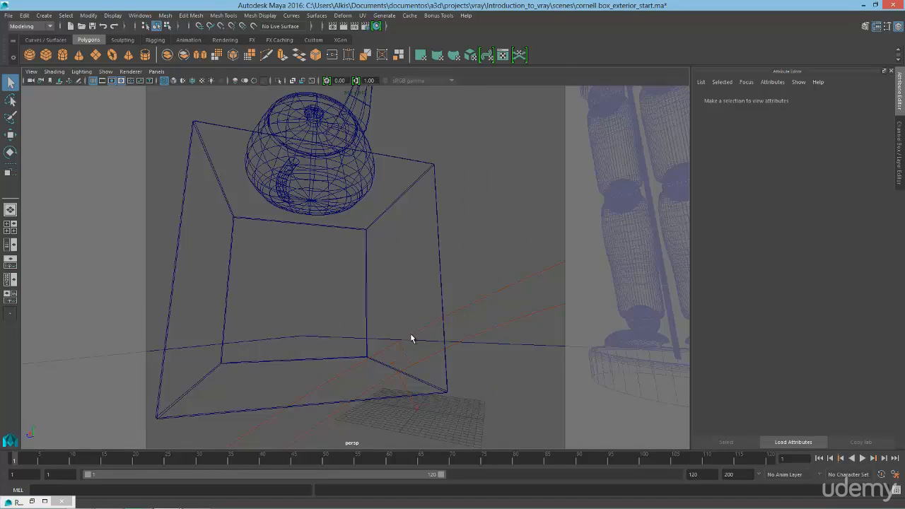
{"action": "left_click", "coordinate": [396, 373]}
Step: Move the V-Ray sun out beyond the mannequin so that it shines diagonally across the scene toward the box
{"action": "scroll", "coordinate": [396, 373], "scroll_direction": "down", "scroll_amount": 5}
{"action": "left_click_drag", "start_coordinate": [396, 373], "coordinate": [414, 269], "text": "alt"}
{"action": "key", "text": "w"}
{"action": "scroll", "coordinate": [414, 268], "scroll_direction": "down", "scroll_amount": 5}
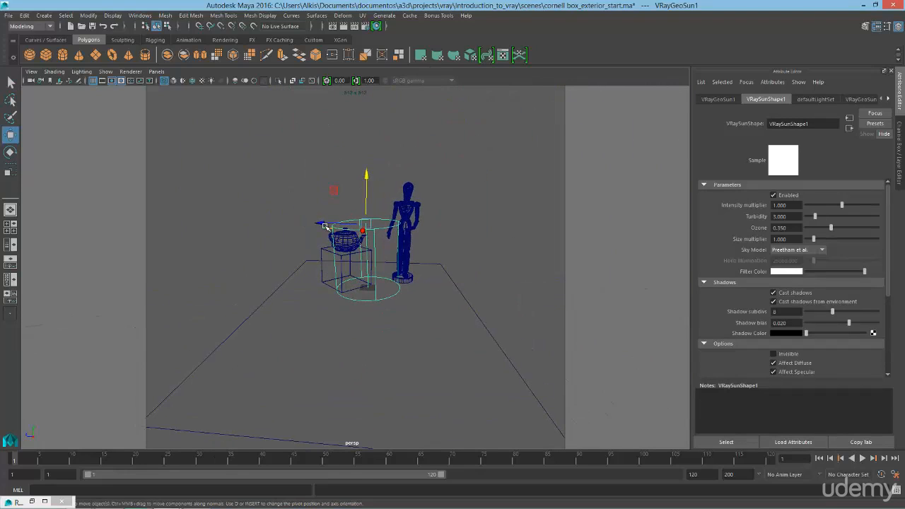
{"action": "middle_click_drag", "start_coordinate": [382, 217], "coordinate": [491, 282]}
{"action": "left_click_drag", "start_coordinate": [491, 282], "coordinate": [537, 318], "text": "alt"}
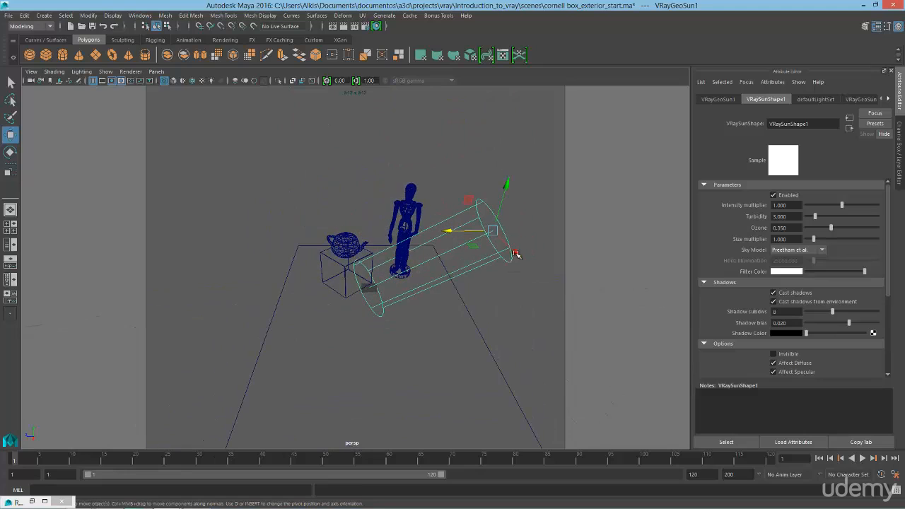
{"action": "middle_click_drag", "start_coordinate": [557, 344], "coordinate": [468, 330]}
{"action": "left_click_drag", "start_coordinate": [469, 329], "coordinate": [495, 258], "text": "alt"}
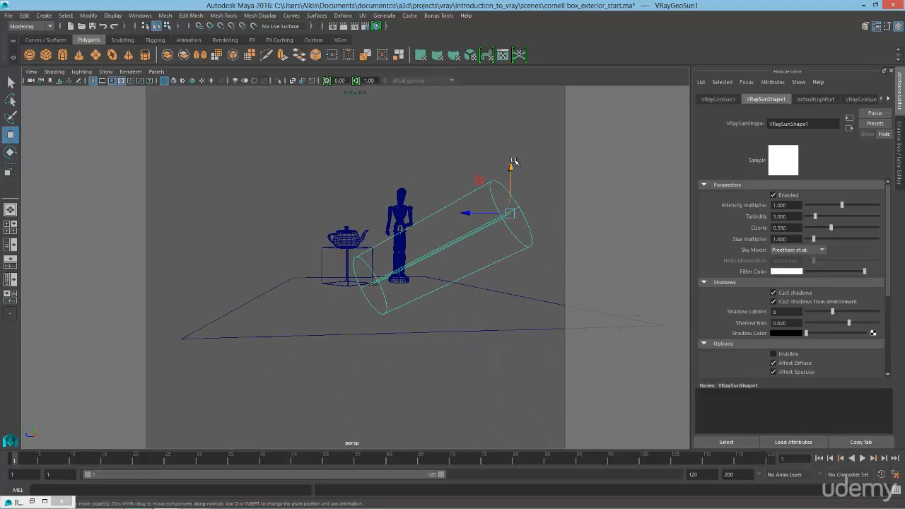
Step: Try lower and higher sun positions, place the sun high beyond the mannequin at a steep slant, and deselect it
{"action": "middle_click_drag", "start_coordinate": [514, 168], "coordinate": [525, 217]}
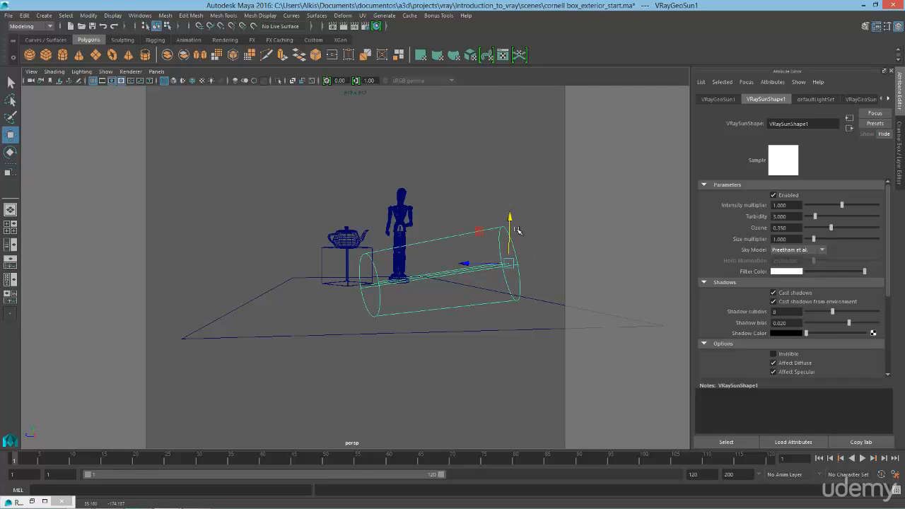
{"action": "middle_click_drag", "start_coordinate": [517, 231], "coordinate": [480, 92]}
{"action": "left_click_drag", "start_coordinate": [472, 186], "coordinate": [390, 153], "text": "alt"}
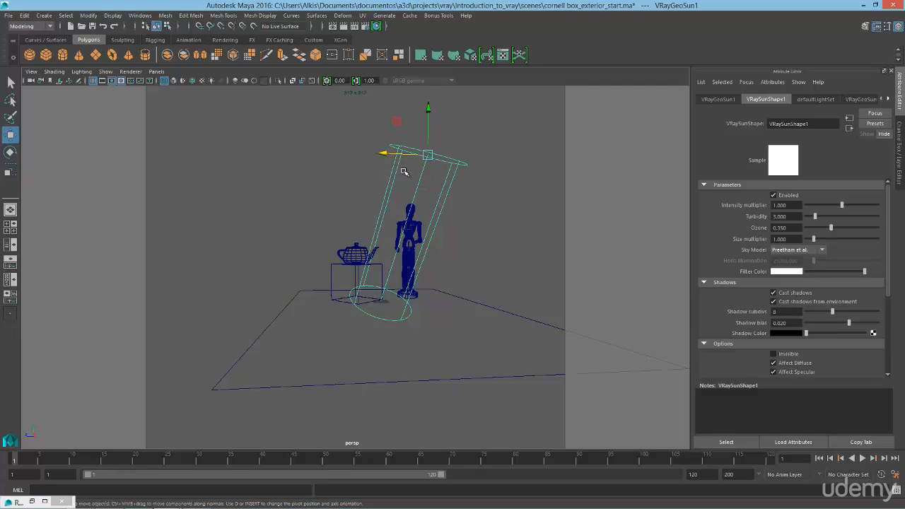
{"action": "left_click_drag", "start_coordinate": [383, 153], "coordinate": [443, 153]}
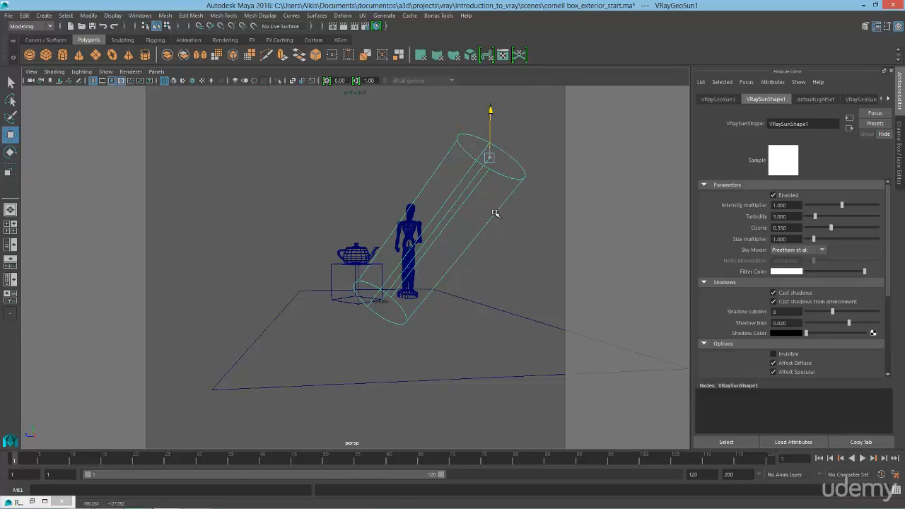
{"action": "left_click_drag", "start_coordinate": [495, 212], "coordinate": [491, 104]}
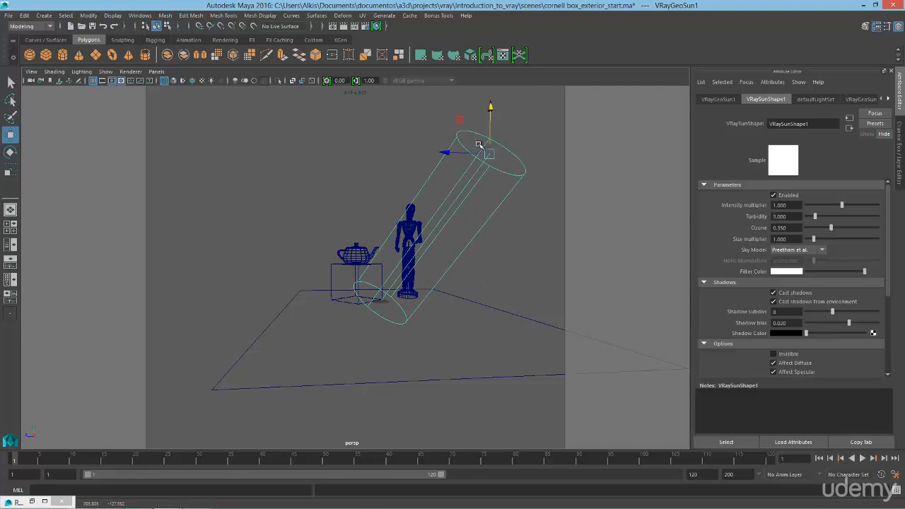
{"action": "left_click", "coordinate": [537, 251]}
{"action": "left_click_drag", "start_coordinate": [535, 252], "coordinate": [521, 261], "text": "alt"}
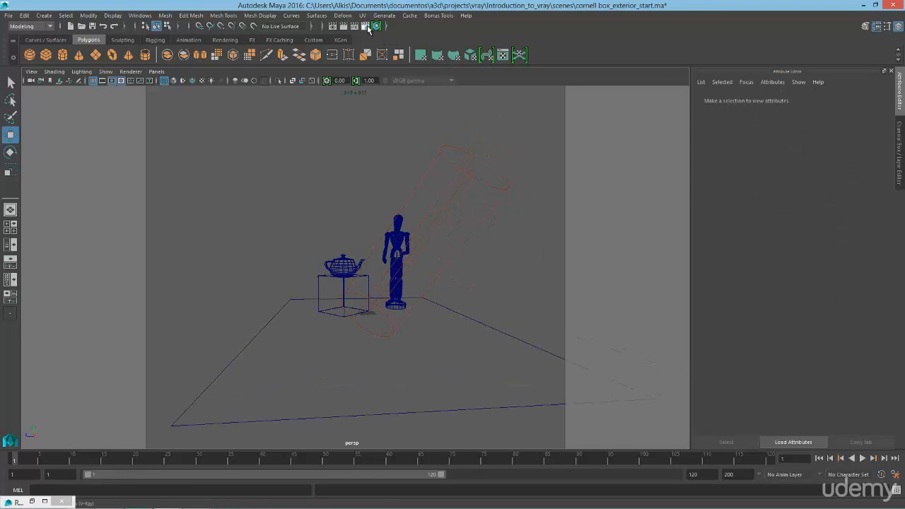
Step: Open the V-Ray render settings and expand the Environment section to review its override textures
{"action": "left_click", "coordinate": [366, 26]}
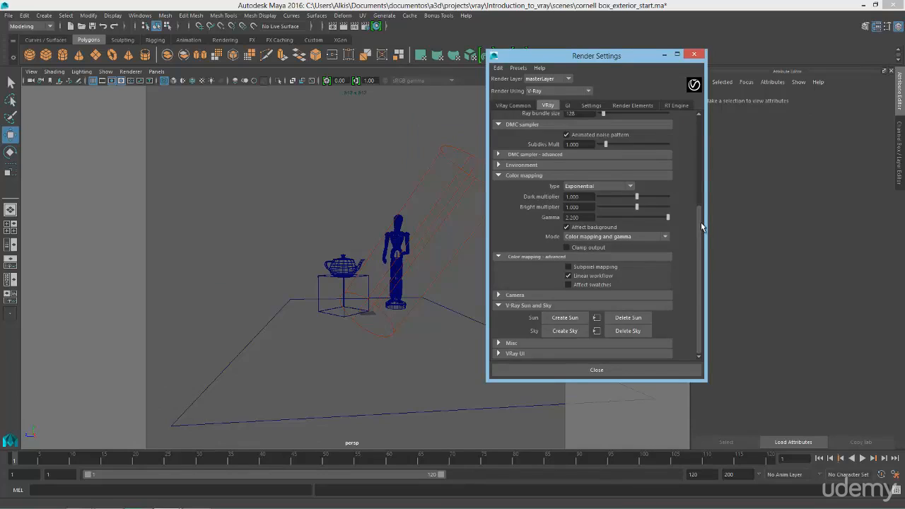
{"action": "scroll", "coordinate": [700, 222], "scroll_direction": "up", "scroll_amount": 3}
{"action": "left_click", "coordinate": [514, 222]}
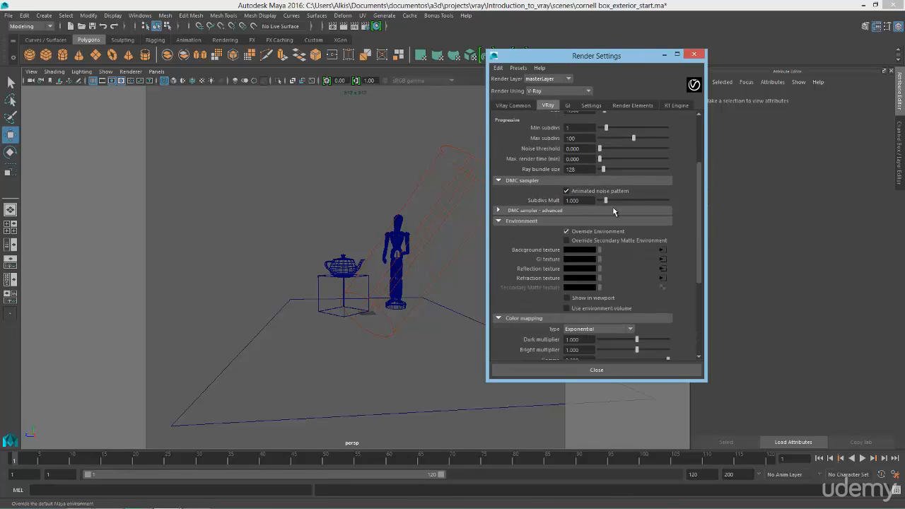
{"action": "scroll", "coordinate": [563, 263], "scroll_direction": "down", "scroll_amount": 2}
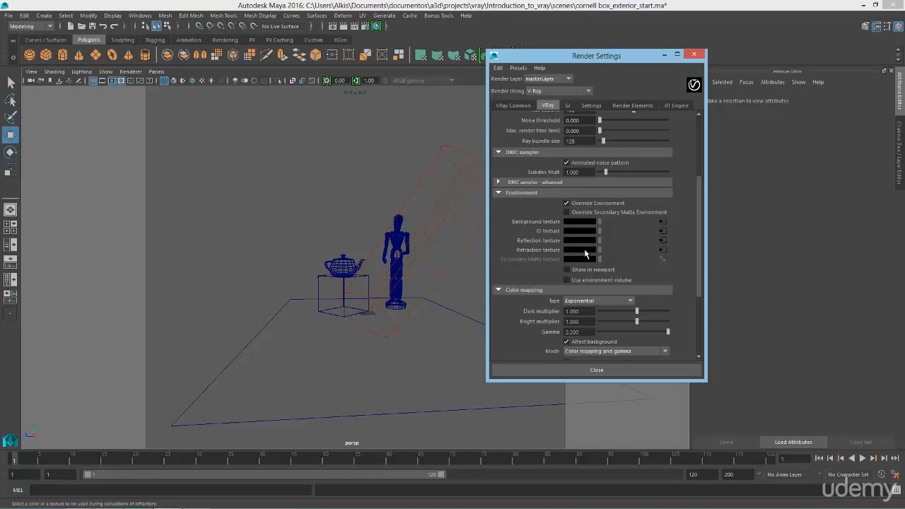
Step: Inspect the VRaySky1 background texture and follow its sun link to review the VRaySunShape1 parameters
{"action": "left_click", "coordinate": [662, 224]}
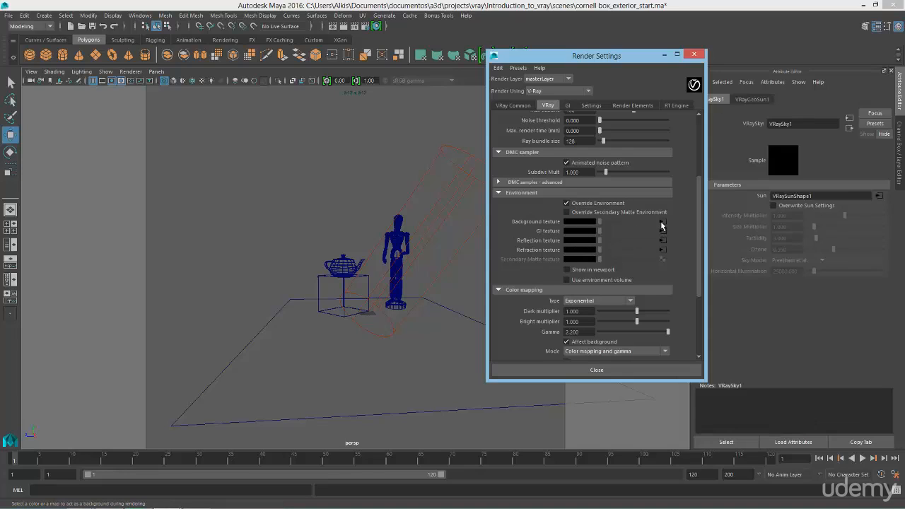
{"action": "double_click", "coordinate": [833, 196]}
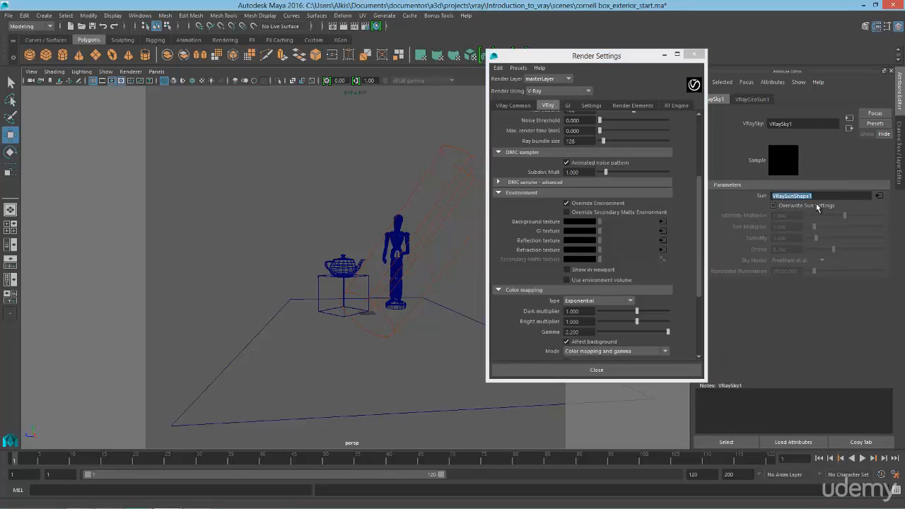
{"action": "left_click", "coordinate": [842, 195]}
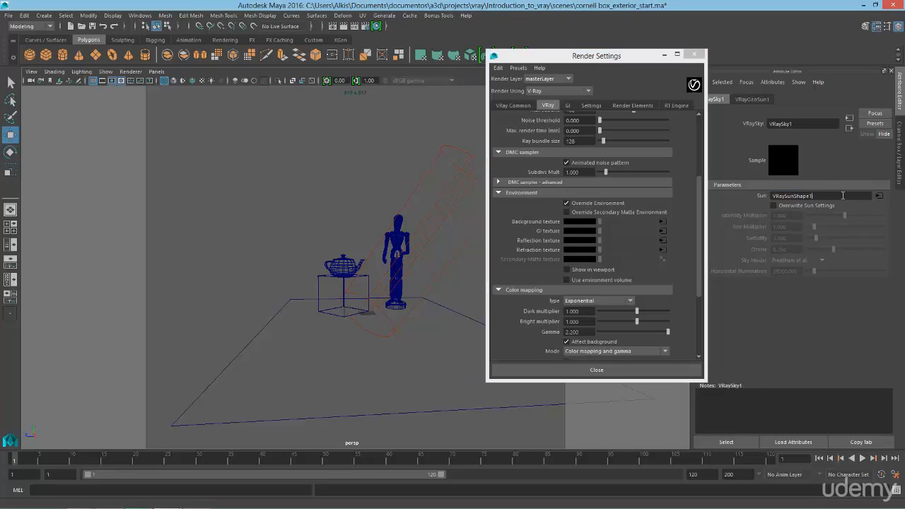
{"action": "left_click", "coordinate": [879, 197]}
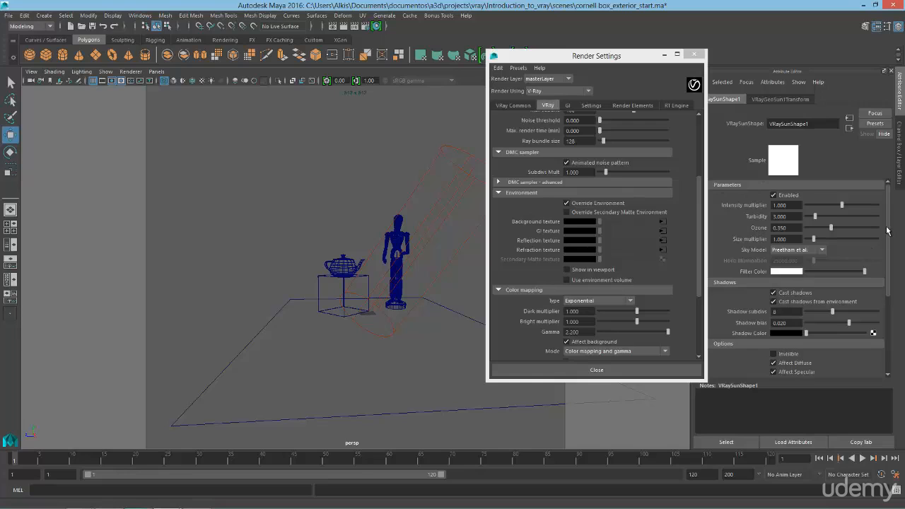
{"action": "scroll", "coordinate": [887, 231], "scroll_direction": "down", "scroll_amount": 3}
{"action": "scroll", "coordinate": [888, 268], "scroll_direction": "up", "scroll_amount": 3}
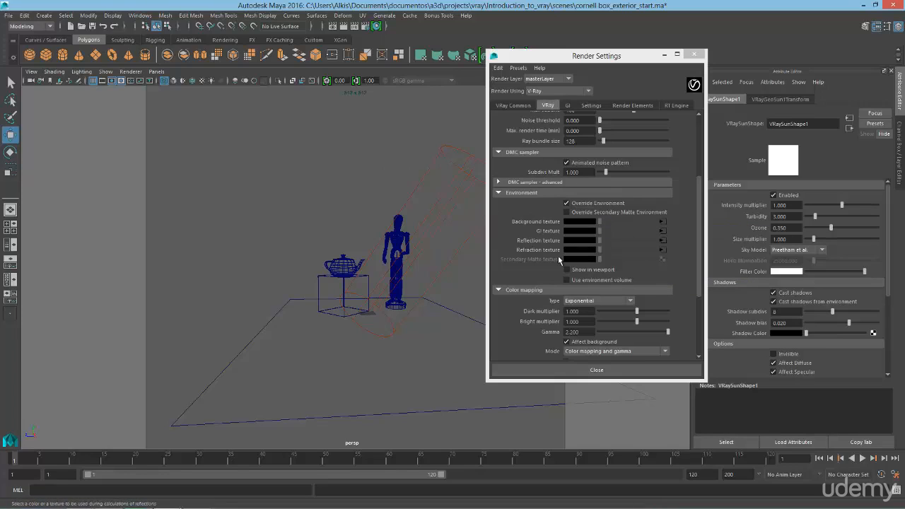
Step: Review the GI bounce engine settings alongside the V-Ray environment override settings
{"action": "left_click", "coordinate": [567, 105]}
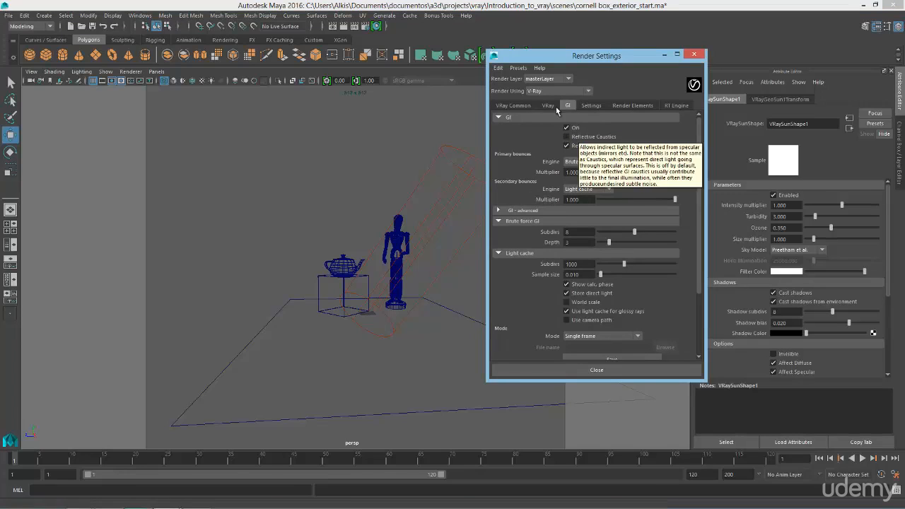
{"action": "left_click", "coordinate": [548, 105]}
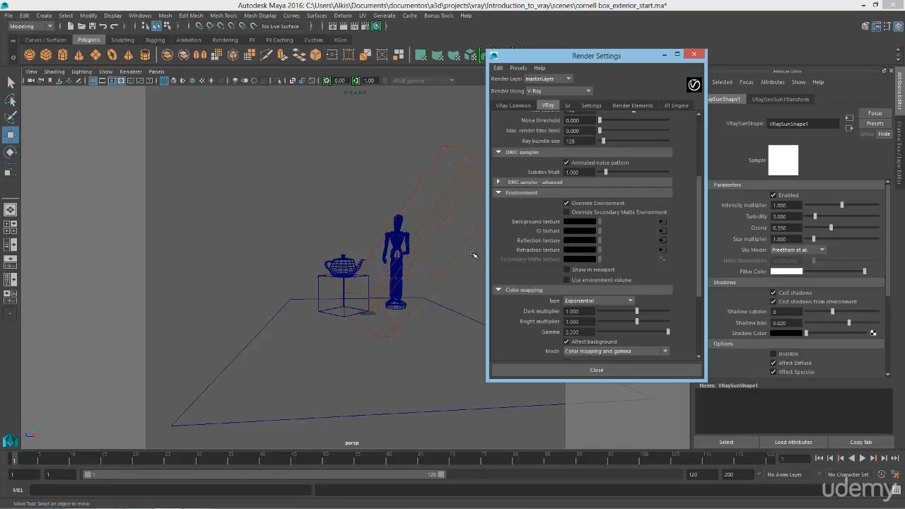
{"action": "left_click", "coordinate": [567, 106]}
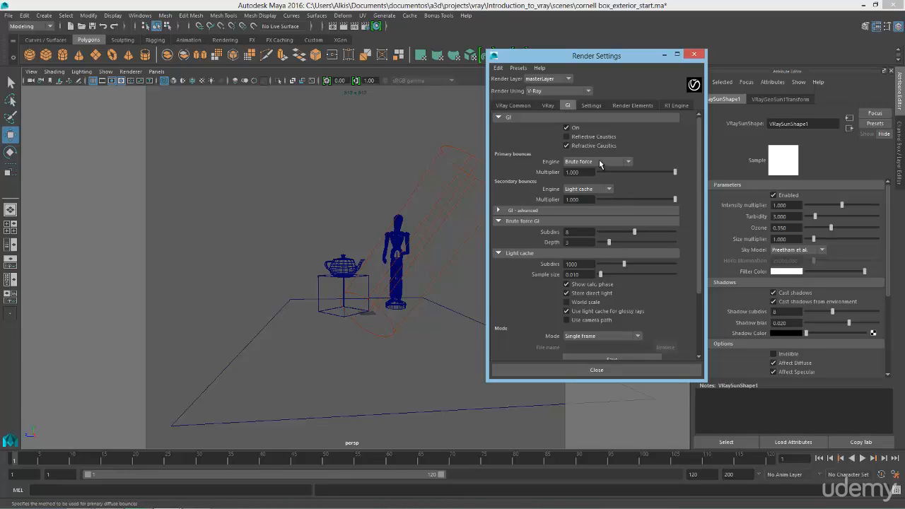
{"action": "left_click", "coordinate": [547, 105]}
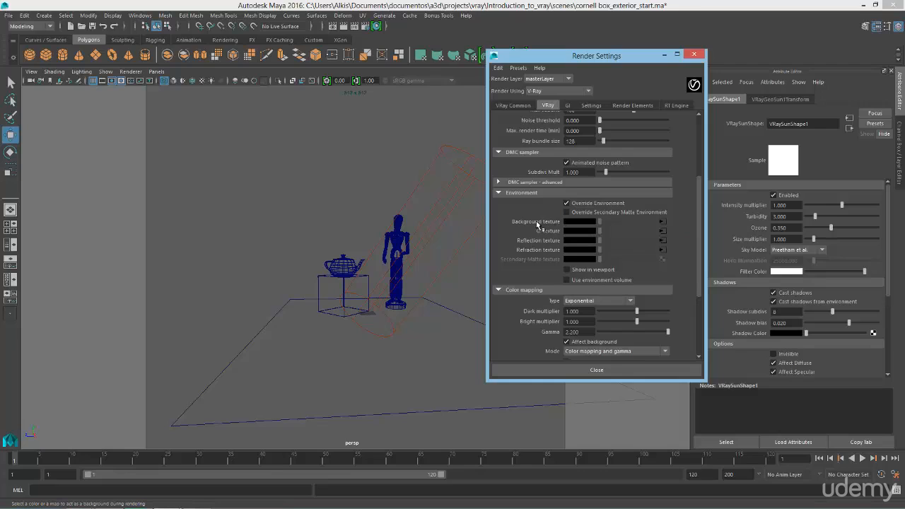
Step: Check the connection options of the background and refraction textures, then close the render settings
{"action": "mouse_move", "coordinate": [541, 221]}
{"action": "right_mouse_down"}
{"action": "mouse_move", "coordinate": [566, 231]}
{"action": "mouse_move", "coordinate": [525, 227]}
{"action": "right_mouse_up"}
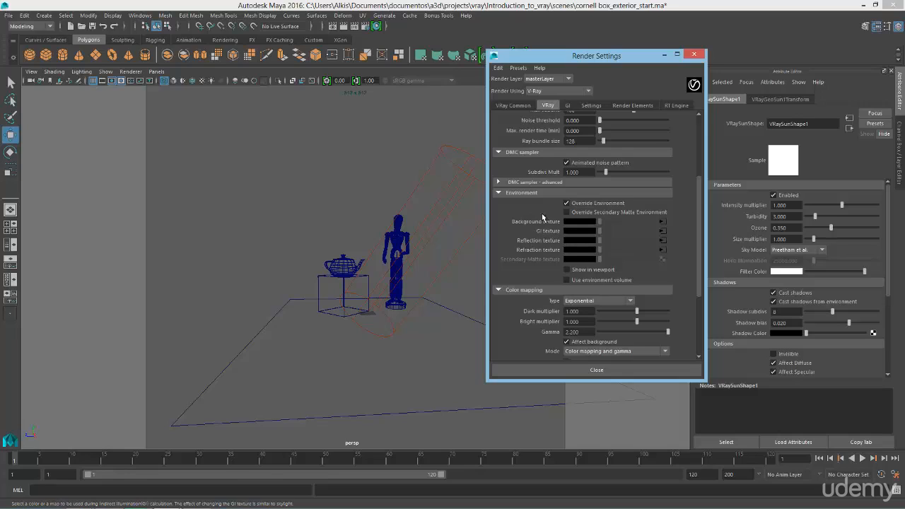
{"action": "right_click", "coordinate": [556, 250]}
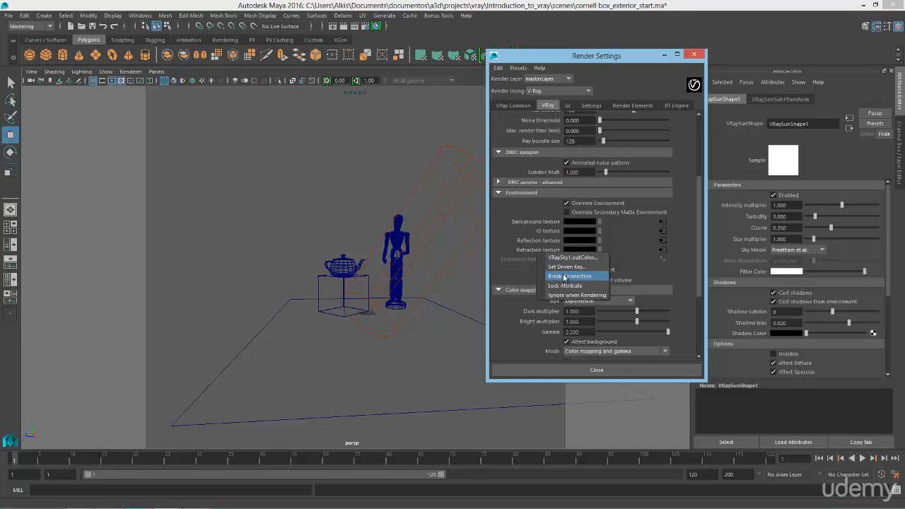
{"action": "left_click", "coordinate": [564, 277]}
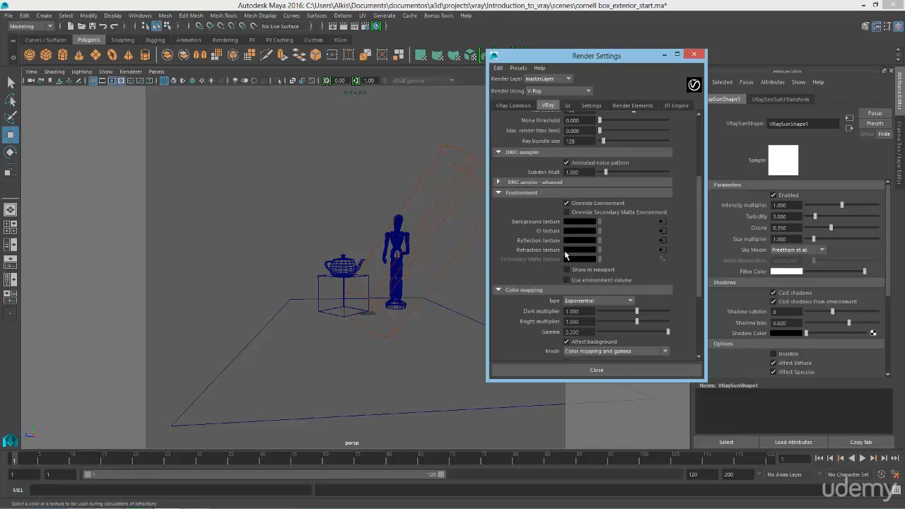
{"action": "left_click", "coordinate": [693, 54]}
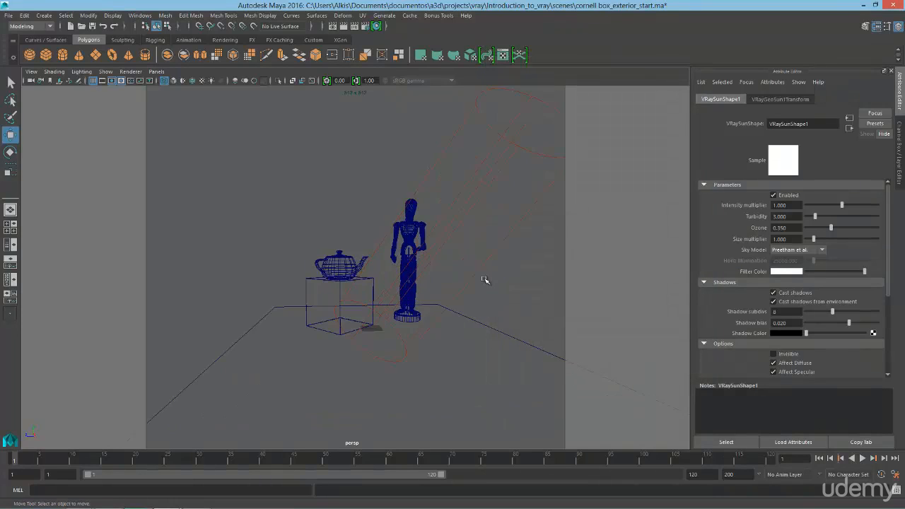
Step: Switch the viewport to shaded display, render the current frame with V-Ray, and minimize the frame buffer
{"action": "key", "text": "5"}
{"action": "mouse_move", "coordinate": [487, 280]}
{"action": "left_mouse_down", "text": "alt"}
{"action": "mouse_move", "coordinate": [497, 282]}
{"action": "mouse_move", "coordinate": [470, 293]}
{"action": "left_mouse_up", "text": "alt"}
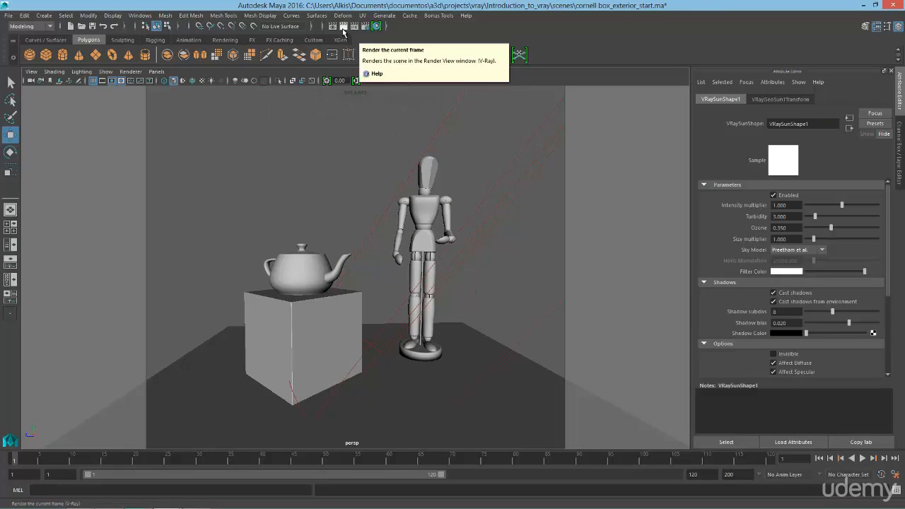
{"action": "left_click", "coordinate": [343, 27]}
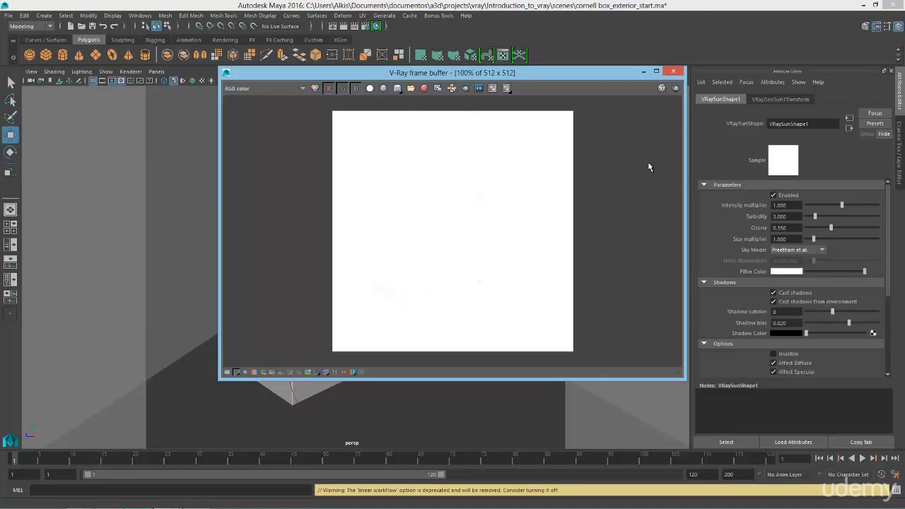
{"action": "left_click", "coordinate": [643, 71]}
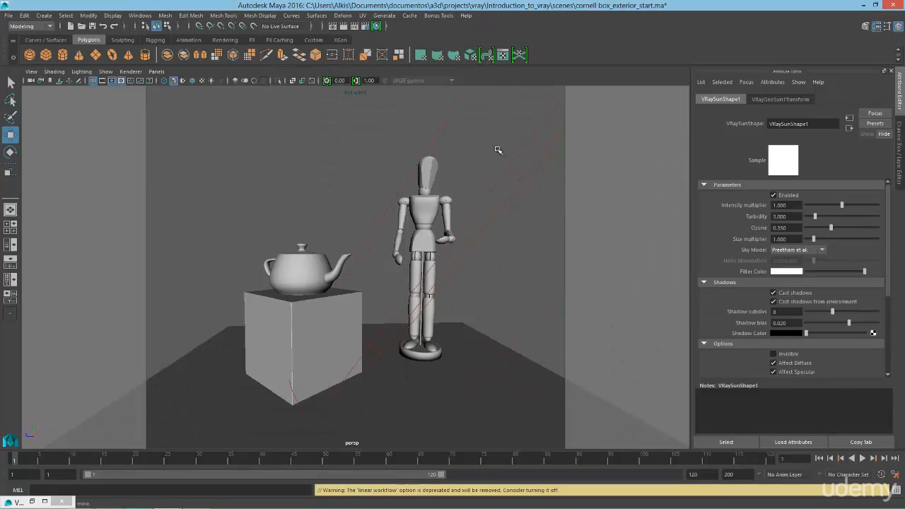
{"action": "scroll", "coordinate": [477, 179], "scroll_direction": "down", "scroll_amount": 4}
{"action": "left_click_drag", "start_coordinate": [473, 198], "coordinate": [494, 222]}
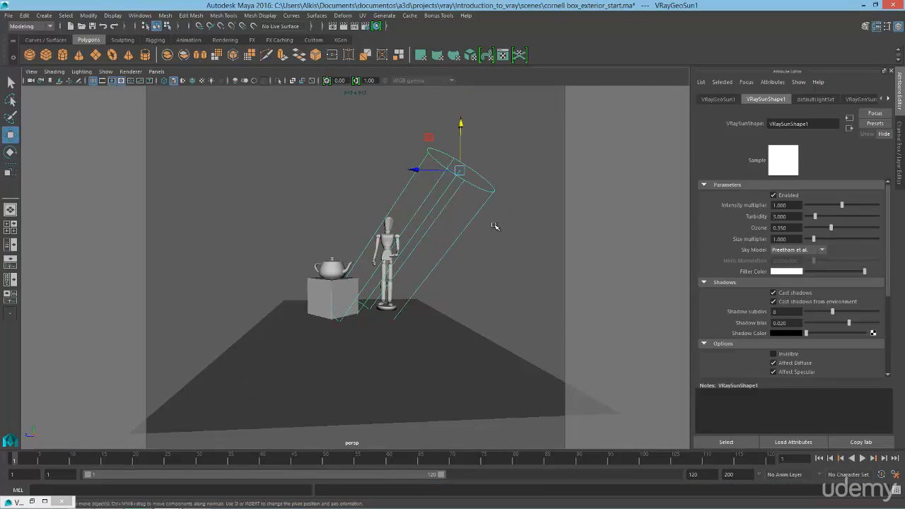
{"action": "left_click", "coordinate": [489, 183]}
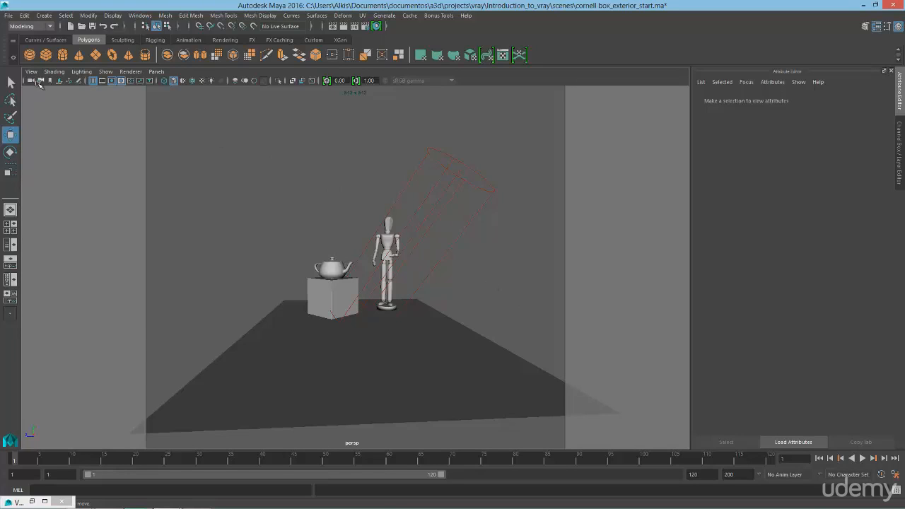
{"action": "scroll", "coordinate": [321, 217], "scroll_direction": "up", "scroll_amount": 2}
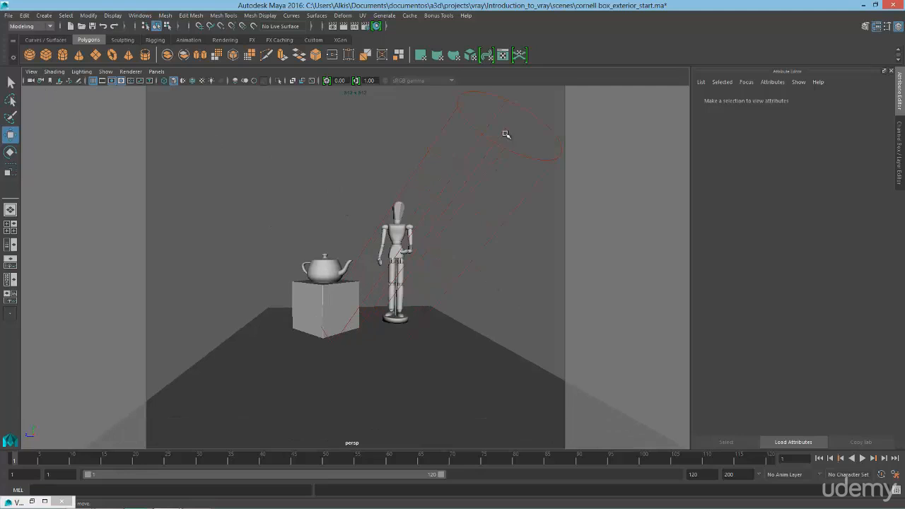
{"action": "left_click_drag", "start_coordinate": [511, 184], "coordinate": [529, 217]}
{"action": "left_click", "coordinate": [529, 216]}
{"action": "left_click_drag", "start_coordinate": [498, 164], "coordinate": [529, 228]}
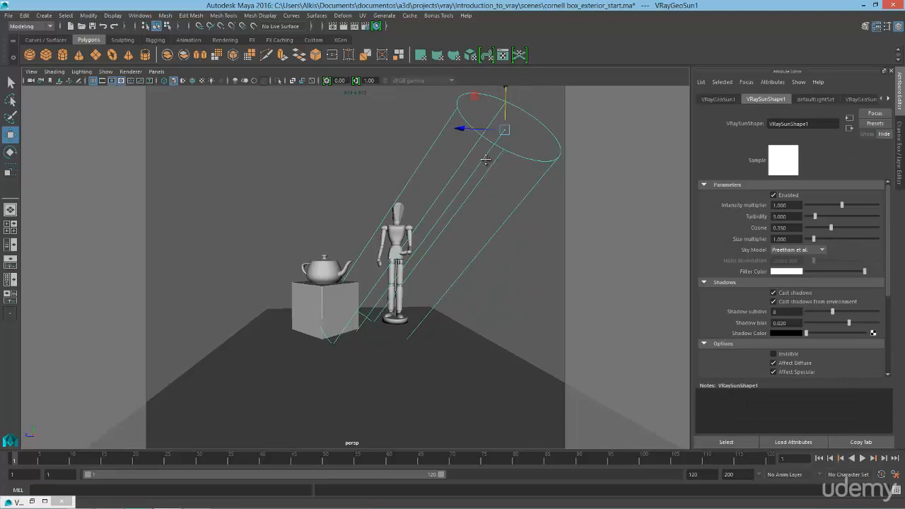
{"action": "left_click_drag", "start_coordinate": [486, 160], "coordinate": [509, 330], "text": "alt"}
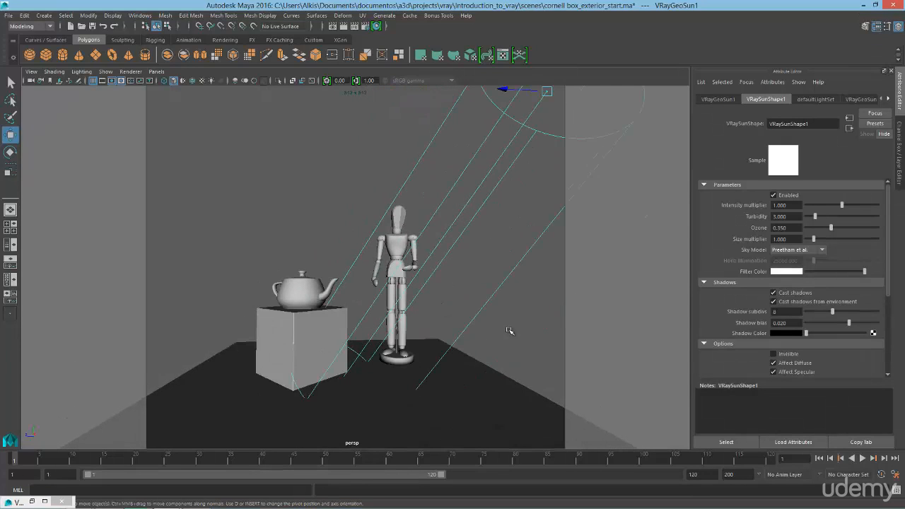
{"action": "left_click", "coordinate": [509, 330]}
{"action": "right_click_drag", "start_coordinate": [504, 285], "coordinate": [474, 252], "text": "alt"}
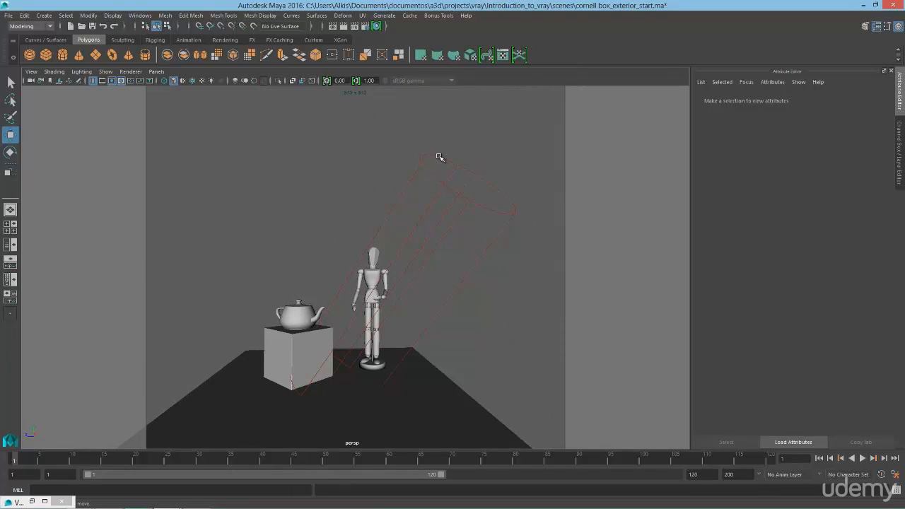
{"action": "left_click_drag", "start_coordinate": [439, 157], "coordinate": [513, 269]}
{"action": "left_click", "coordinate": [513, 269]}
Step: Select the V-Ray sun and examine its intensity multiplier, leaving it unedited and deselecting the light
{"action": "scroll", "coordinate": [504, 199], "scroll_direction": "up", "scroll_amount": 3}
{"action": "left_click_drag", "start_coordinate": [477, 121], "coordinate": [542, 205]}
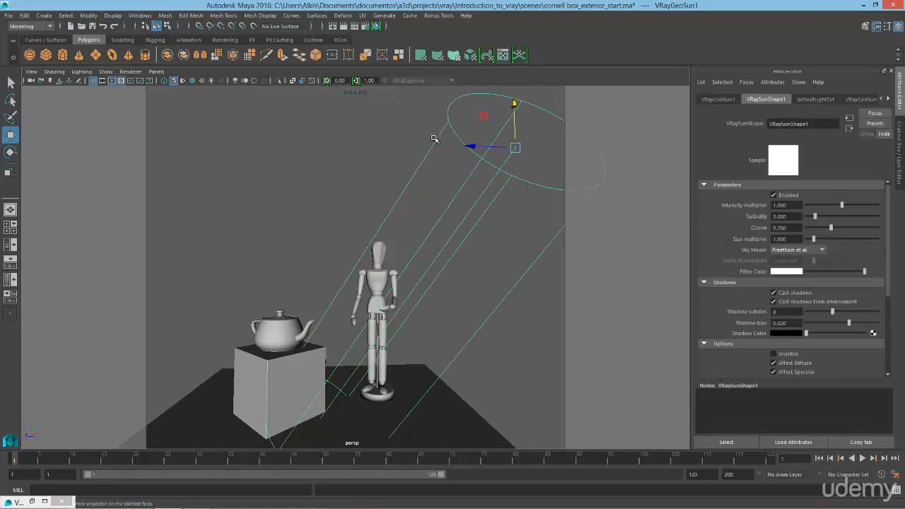
{"action": "left_click", "coordinate": [788, 205]}
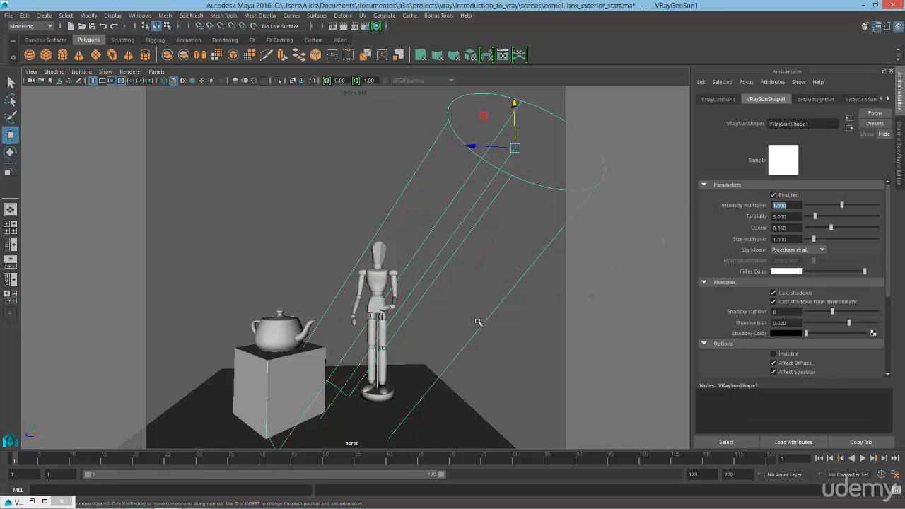
{"action": "left_click", "coordinate": [506, 315]}
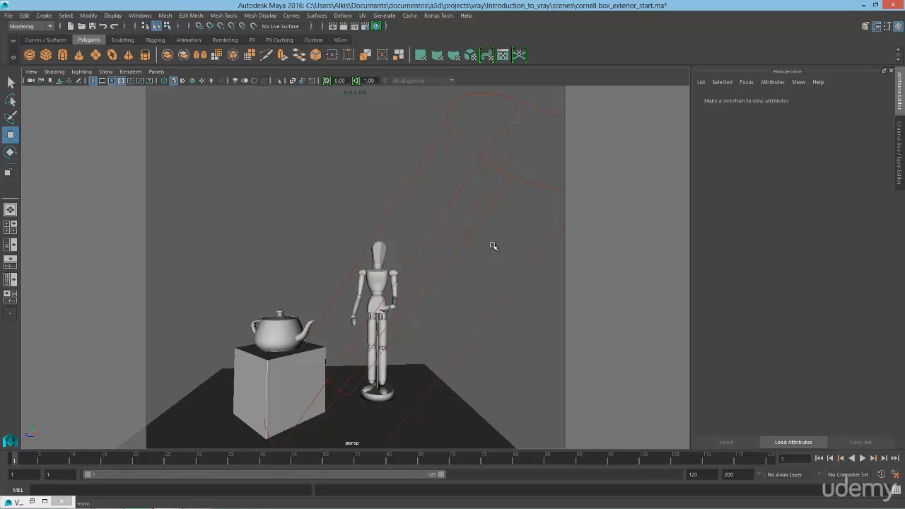
{"action": "left_click_drag", "start_coordinate": [491, 125], "coordinate": [541, 207]}
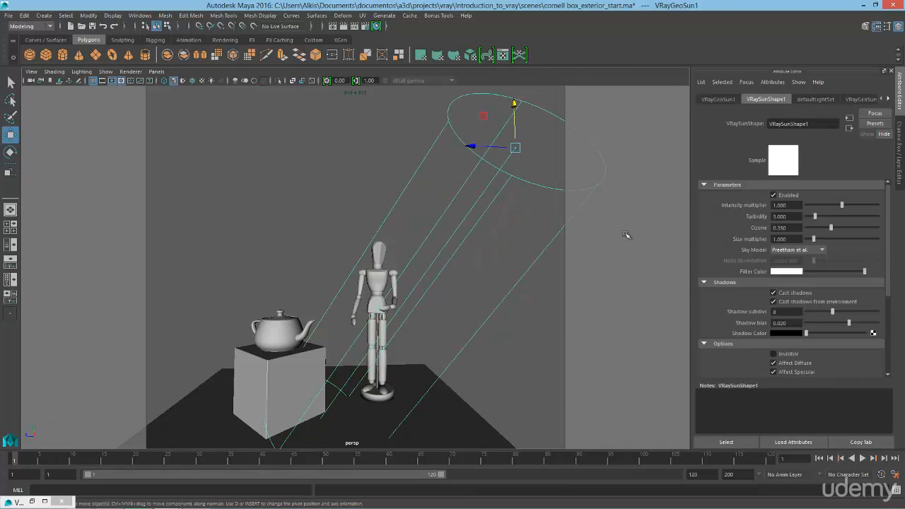
{"action": "double_click", "coordinate": [795, 206]}
{"action": "left_click", "coordinate": [422, 270]}
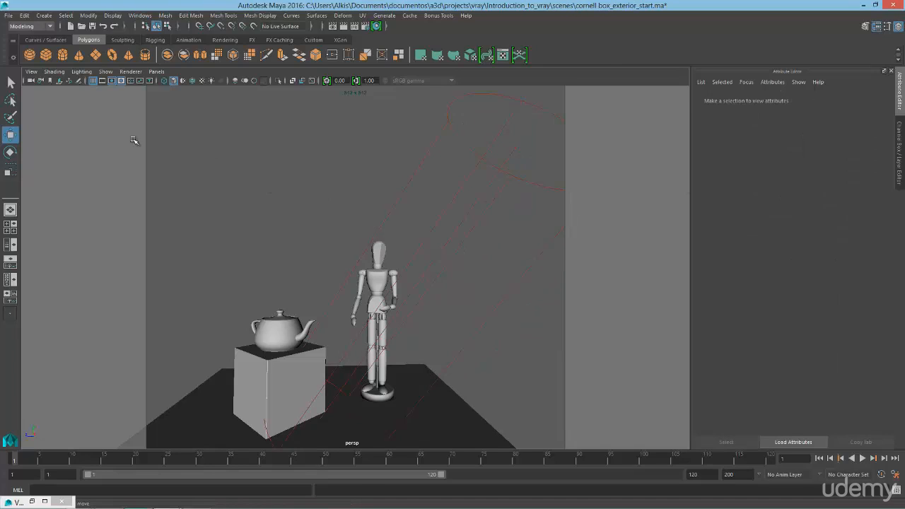
Step: Add V-Ray physical camera attributes to the perspective camera and expand its extra V-Ray attributes
{"action": "scroll", "coordinate": [495, 212], "scroll_direction": "down", "scroll_amount": 2}
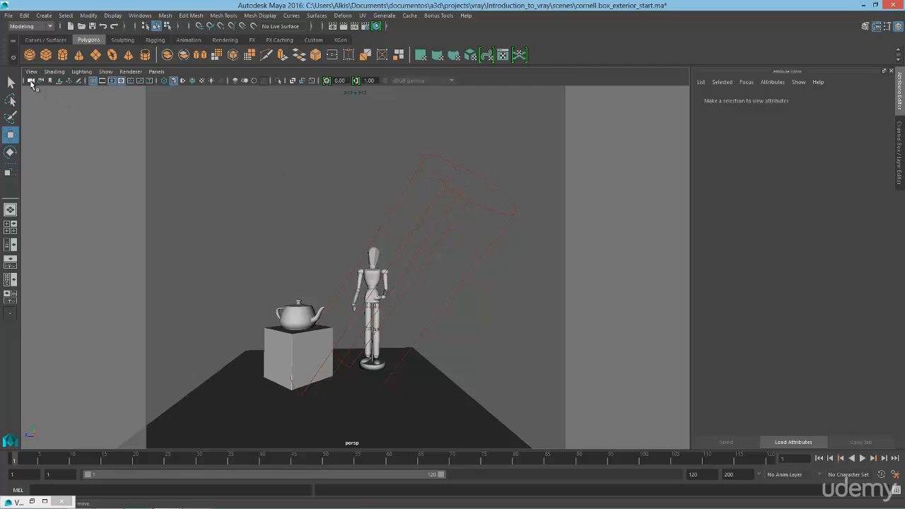
{"action": "left_click", "coordinate": [31, 80]}
{"action": "left_click", "coordinate": [54, 114]}
{"action": "left_click", "coordinate": [31, 80]}
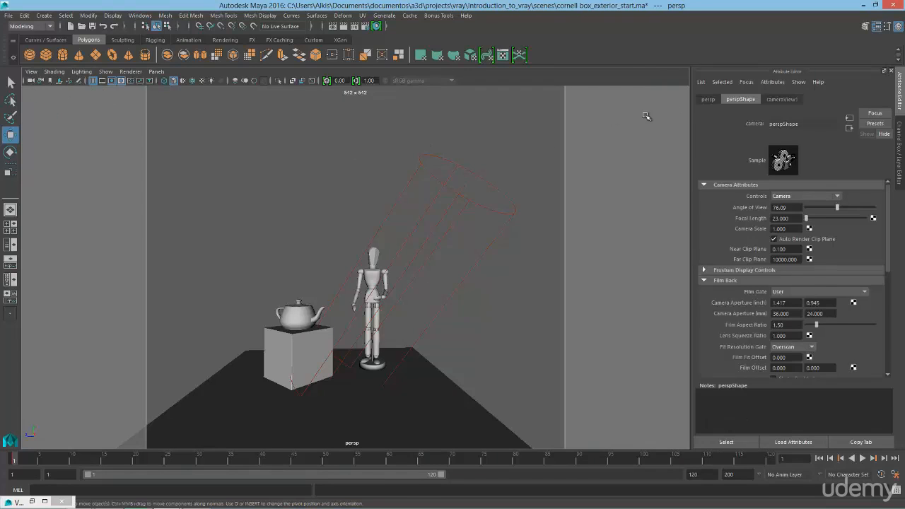
{"action": "left_click", "coordinate": [774, 84]}
{"action": "mouse_move", "coordinate": [780, 120]}
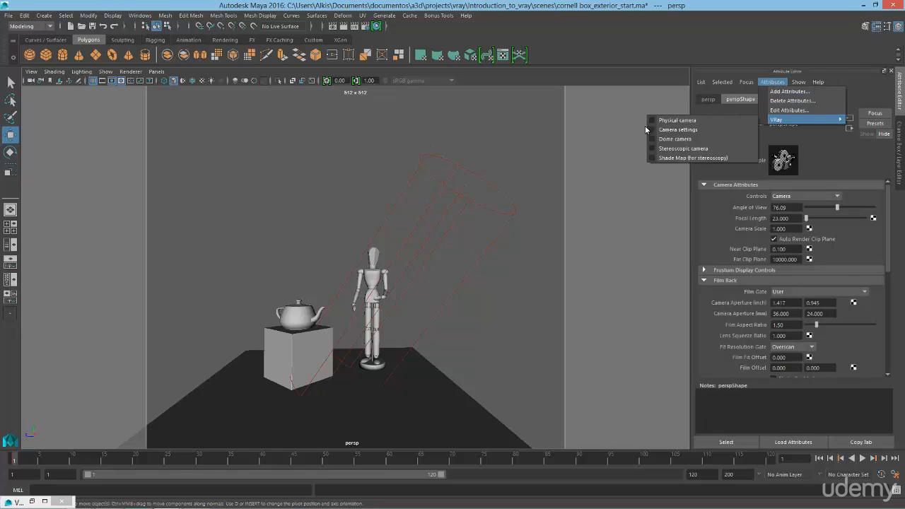
{"action": "left_click", "coordinate": [677, 120]}
{"action": "scroll", "coordinate": [774, 357], "scroll_direction": "down", "scroll_amount": 5}
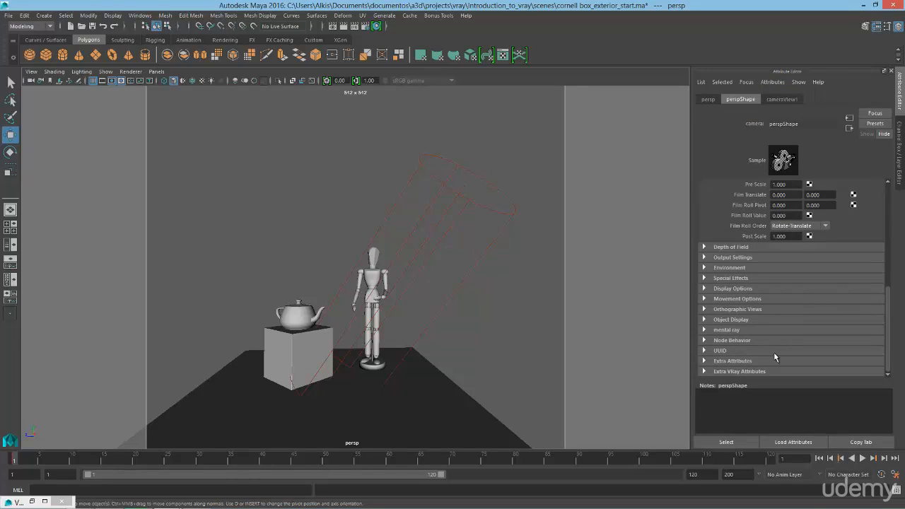
{"action": "left_click", "coordinate": [740, 371]}
Step: Review the physical camera's exposure controls on the perspective camera: F-number, shutter speed and ISO
{"action": "scroll", "coordinate": [749, 354], "scroll_direction": "down", "scroll_amount": 3}
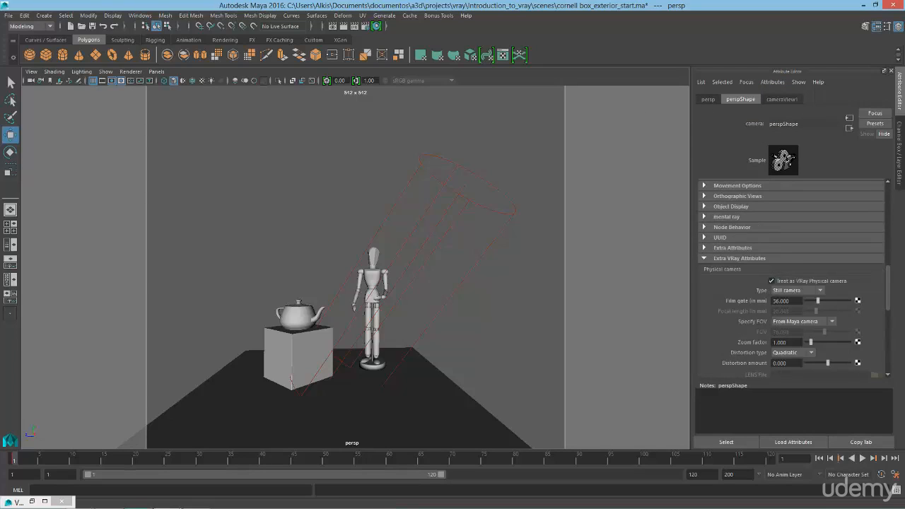
{"action": "scroll", "coordinate": [857, 293], "scroll_direction": "down", "scroll_amount": 5}
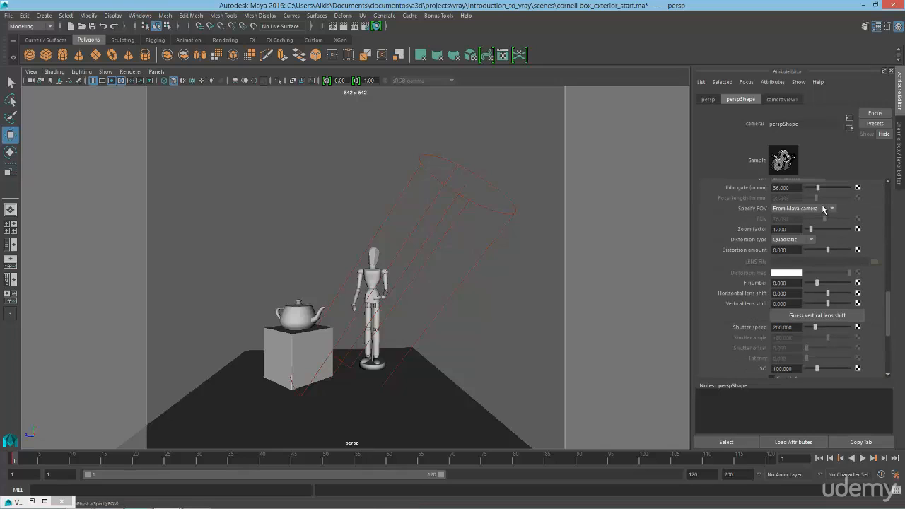
{"action": "scroll", "coordinate": [806, 252], "scroll_direction": "down", "scroll_amount": 1}
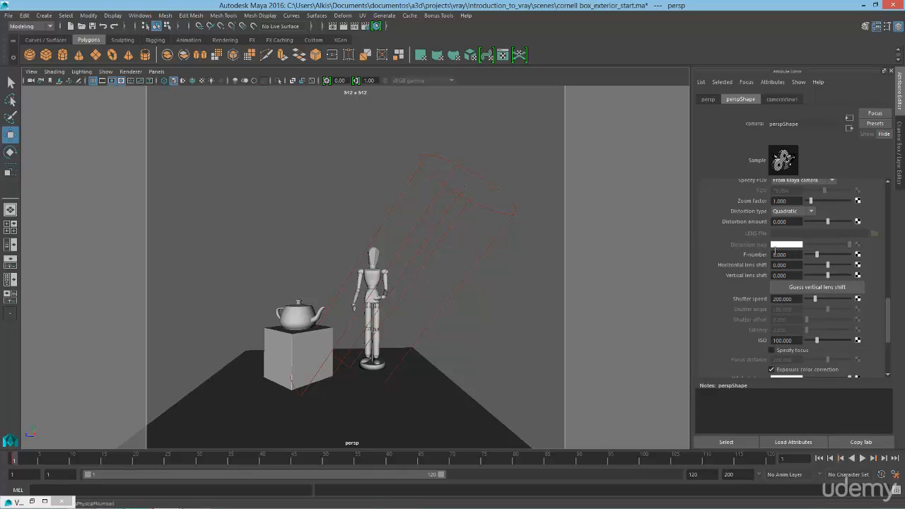
{"action": "left_click", "coordinate": [790, 255]}
{"action": "left_click_drag", "start_coordinate": [798, 301], "coordinate": [765, 302]}
{"action": "left_click", "coordinate": [799, 342]}
{"action": "left_click", "coordinate": [541, 315]}
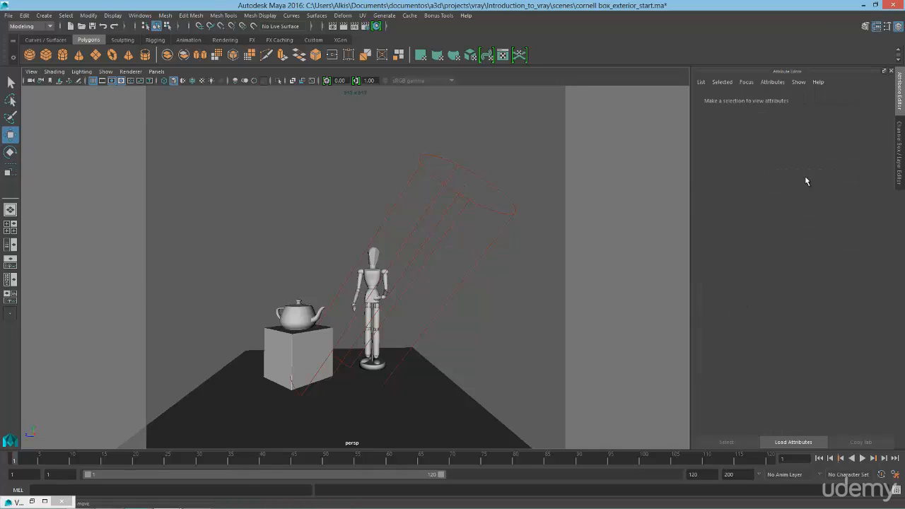
{"action": "left_click", "coordinate": [30, 81]}
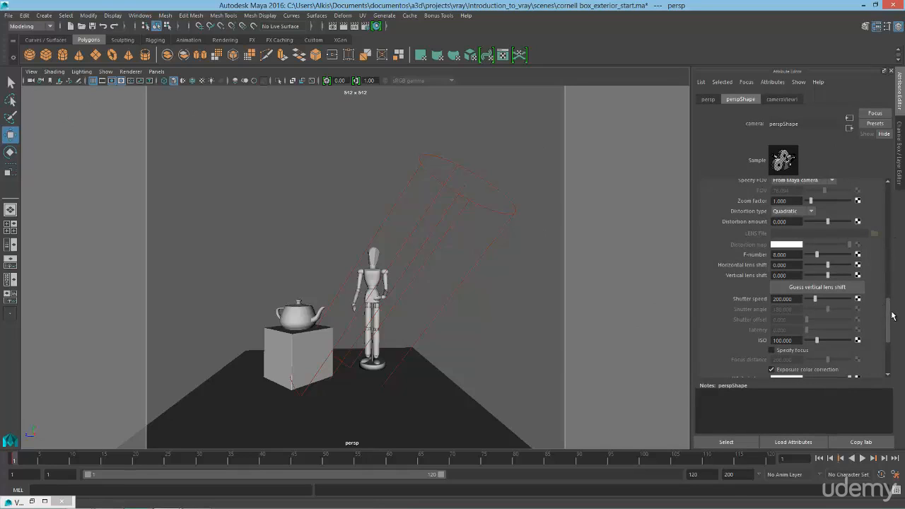
{"action": "left_click_drag", "start_coordinate": [888, 309], "coordinate": [888, 308]}
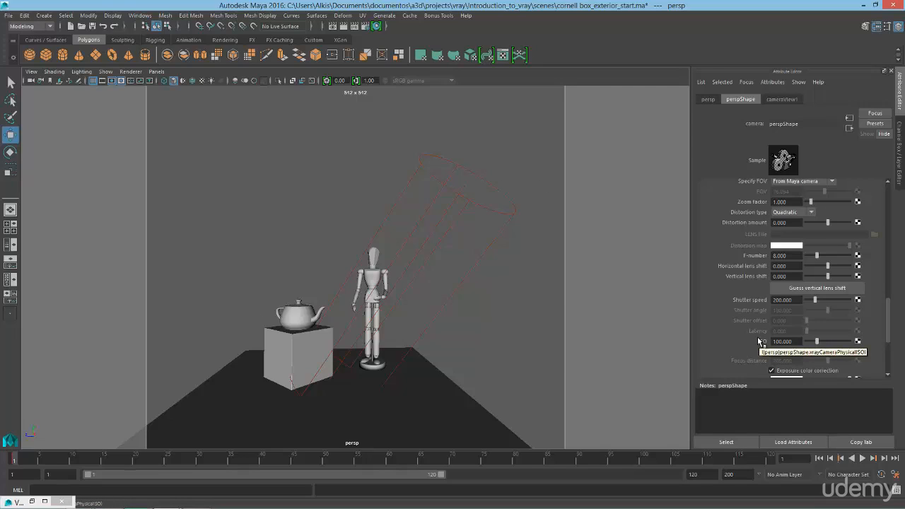
{"action": "left_click", "coordinate": [507, 337]}
Step: Frame the perspective view closer on the teapot and mannequin, and render it with V-Ray
{"action": "scroll", "coordinate": [486, 323], "scroll_direction": "up", "scroll_amount": 3}
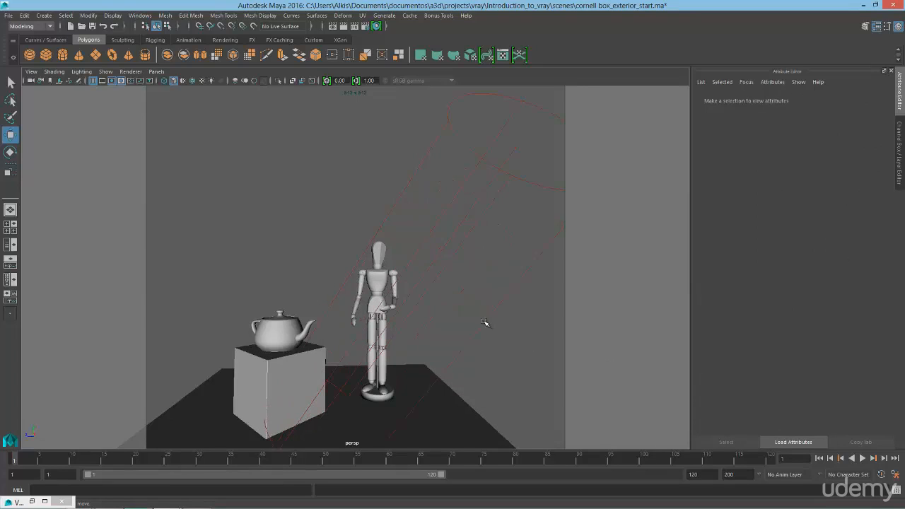
{"action": "middle_click_drag", "start_coordinate": [452, 299], "coordinate": [460, 228], "text": "alt"}
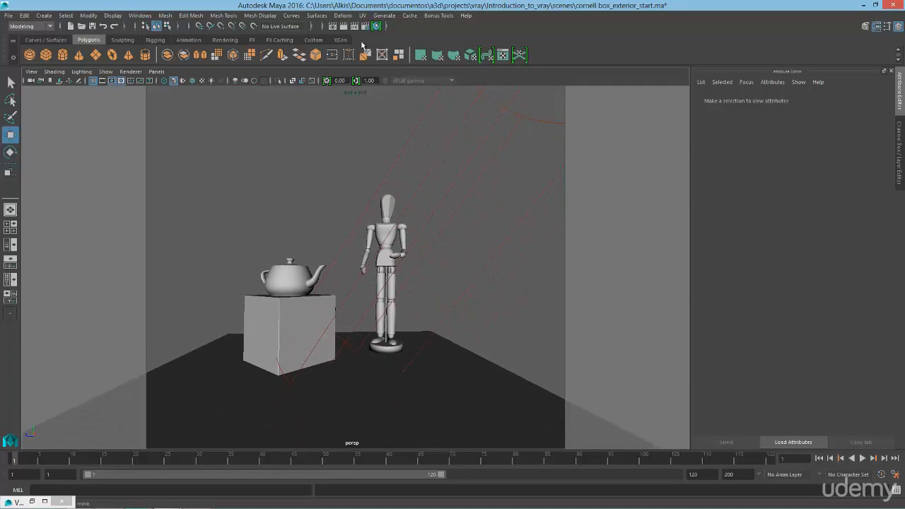
{"action": "left_click", "coordinate": [343, 26]}
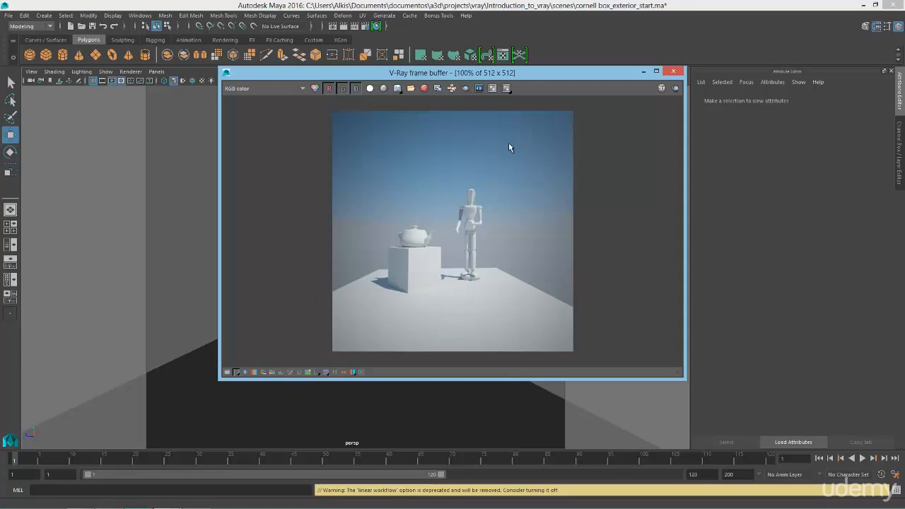
{"action": "left_click_drag", "start_coordinate": [524, 75], "coordinate": [487, 71]}
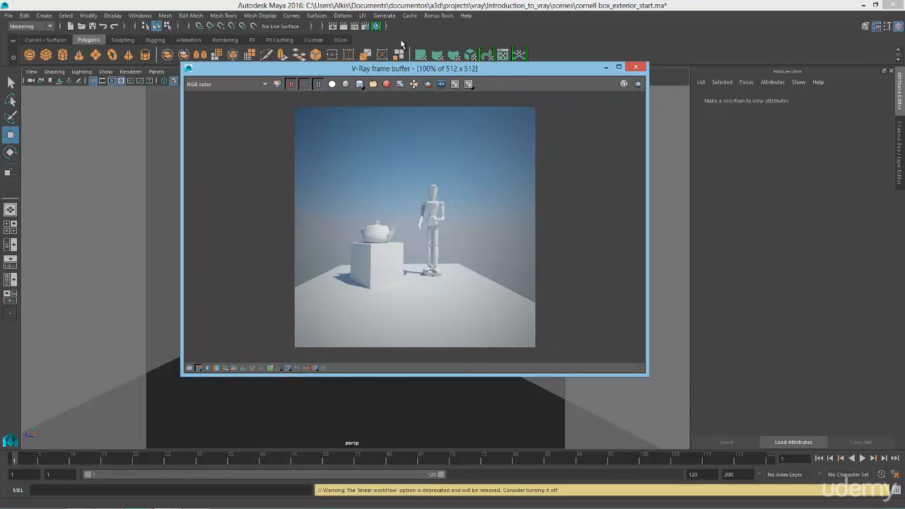
Step: Turn off the V-Ray environment override and re-render the frame to test the lighting without the sky
{"action": "left_click", "coordinate": [366, 25]}
{"action": "left_click", "coordinate": [571, 105]}
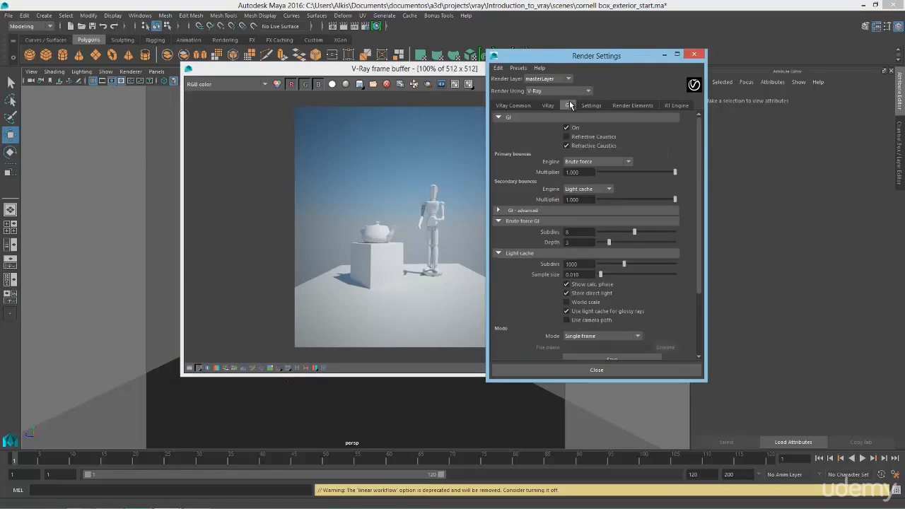
{"action": "left_click", "coordinate": [550, 105]}
{"action": "left_click", "coordinate": [513, 106]}
{"action": "left_click", "coordinate": [555, 106]}
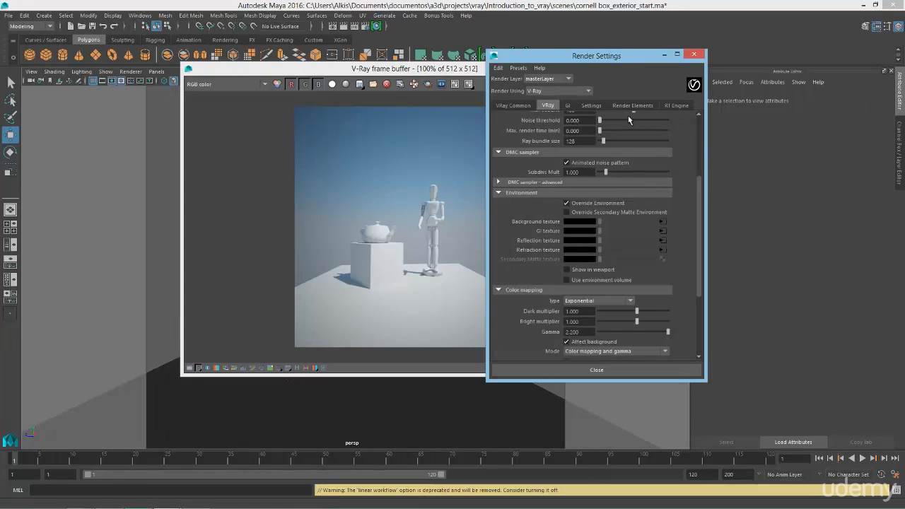
{"action": "left_click", "coordinate": [586, 203]}
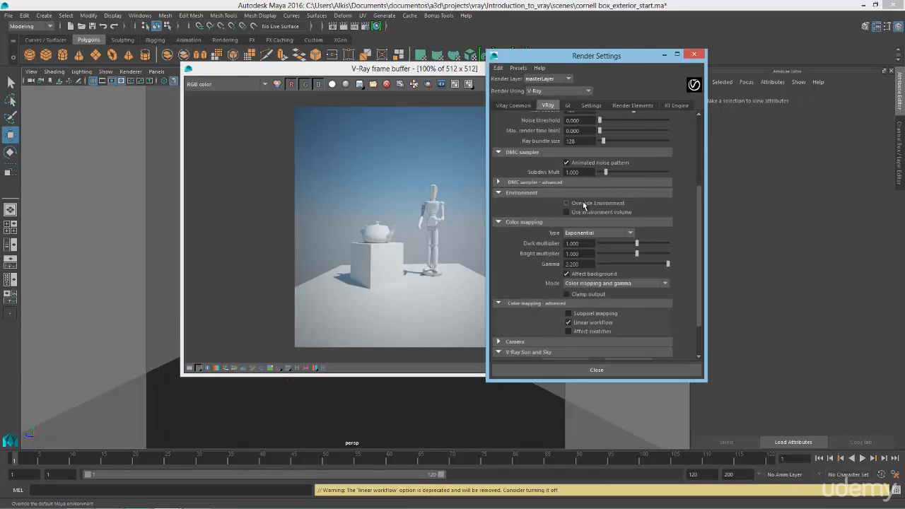
{"action": "left_click", "coordinate": [449, 86]}
{"action": "left_click", "coordinate": [637, 83]}
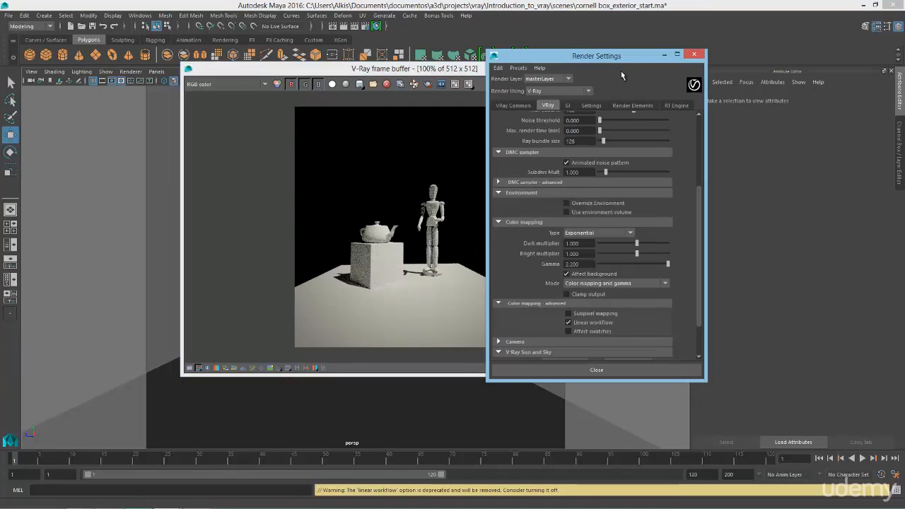
Step: Re-enable the environment override, turn GI off and render the frame again to compare the lighting
{"action": "left_click", "coordinate": [566, 203]}
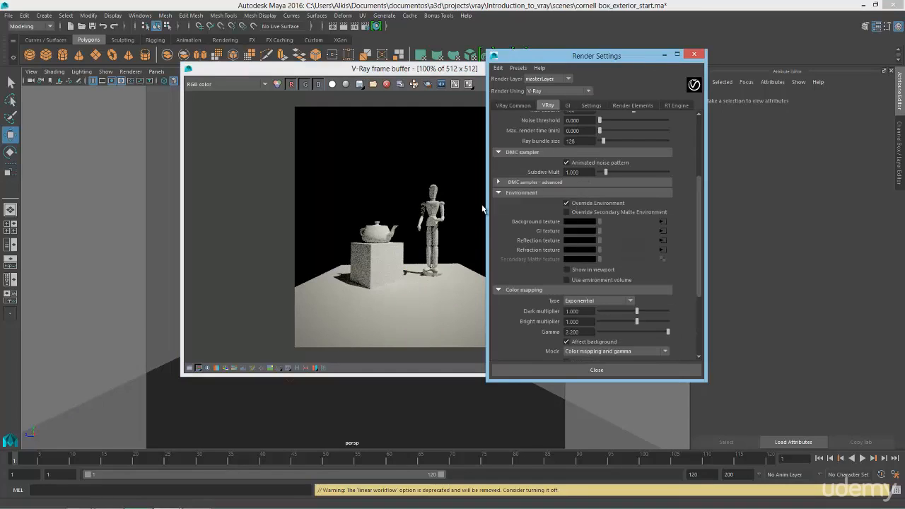
{"action": "left_click", "coordinate": [567, 105]}
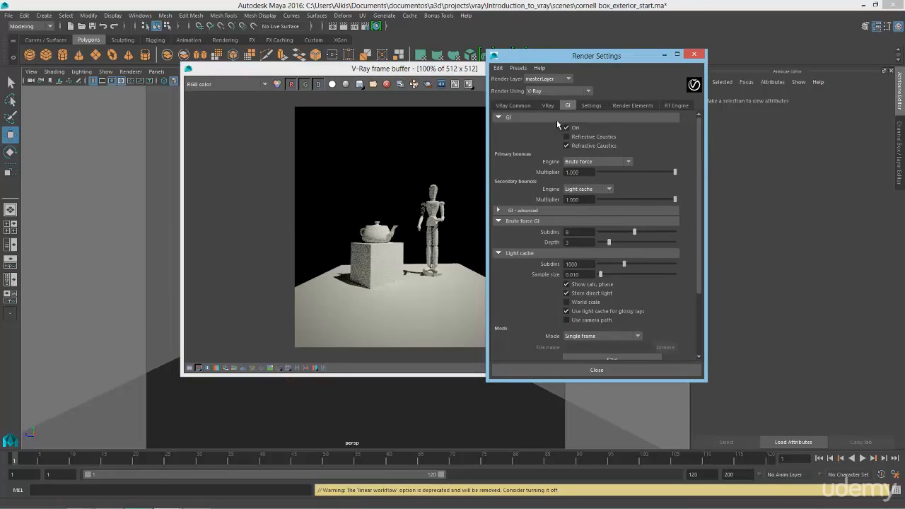
{"action": "left_click", "coordinate": [566, 128]}
{"action": "left_click", "coordinate": [484, 80]}
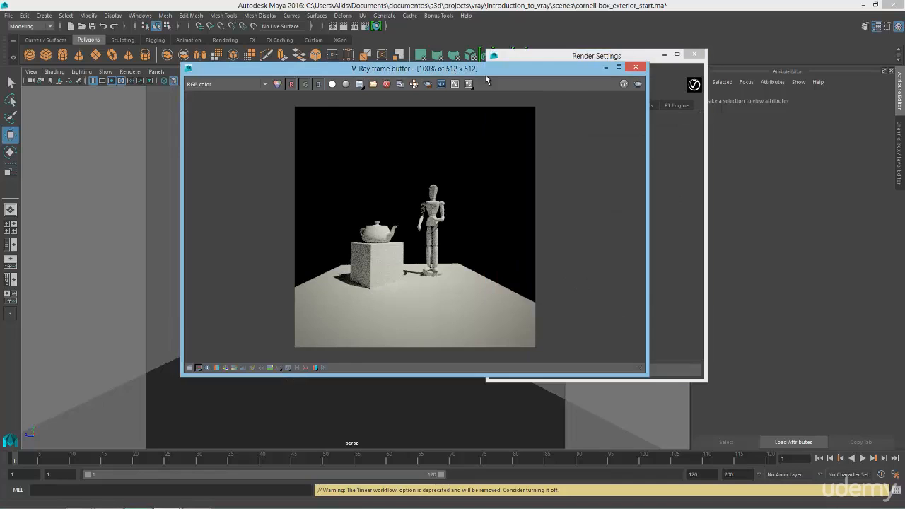
{"action": "left_click", "coordinate": [636, 84]}
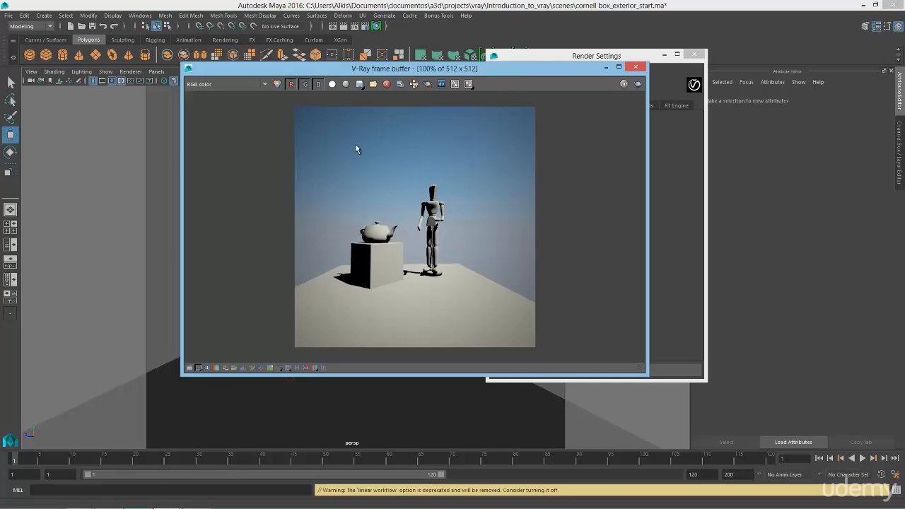
Step: Check the environment override textures beside the render, and turn GI back on
{"action": "left_click_drag", "start_coordinate": [525, 70], "coordinate": [488, 75]}
{"action": "left_click", "coordinate": [574, 62]}
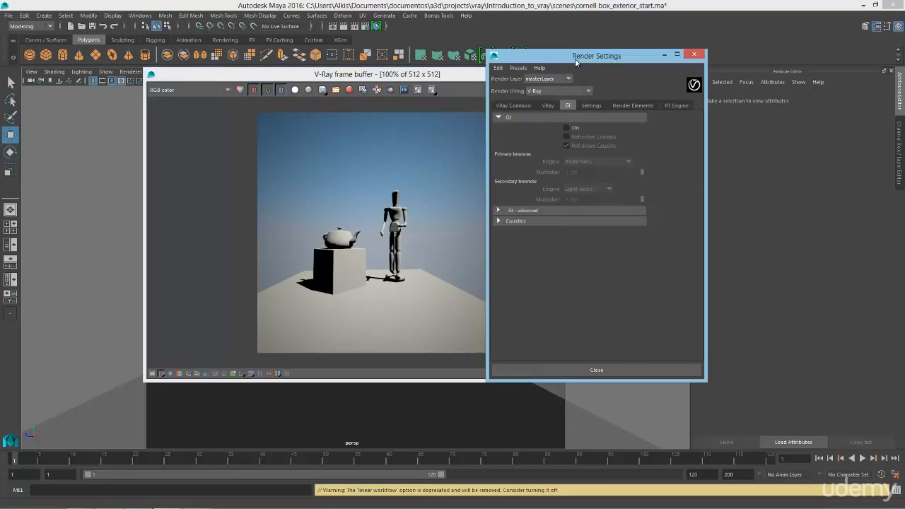
{"action": "scroll", "coordinate": [549, 163], "scroll_direction": "down", "scroll_amount": 5}
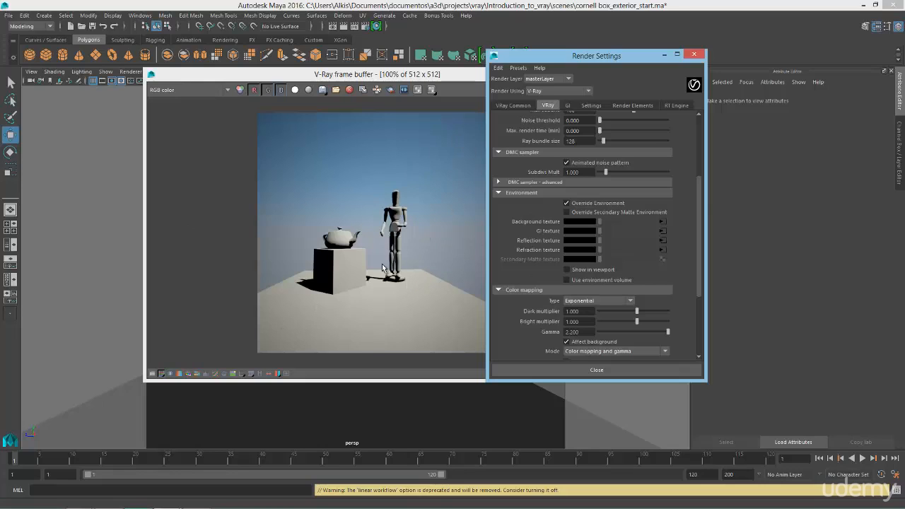
{"action": "left_click", "coordinate": [567, 105]}
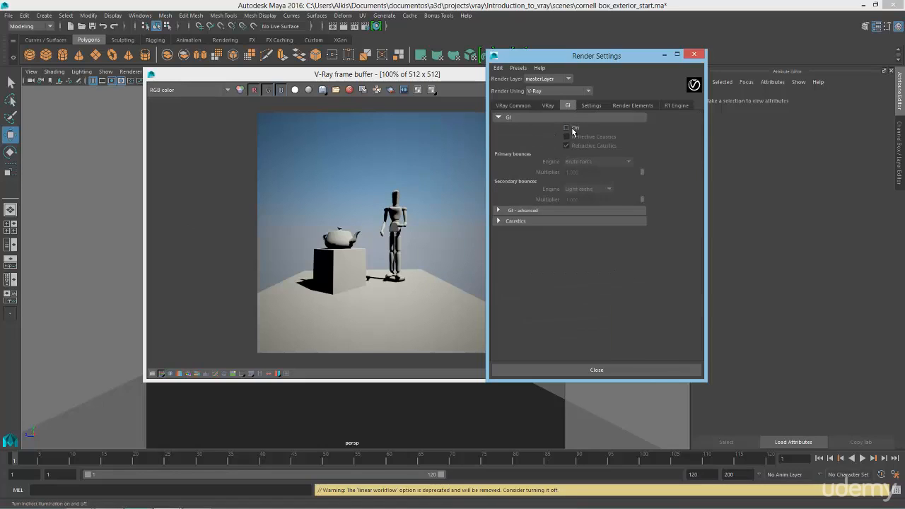
{"action": "left_click", "coordinate": [566, 128]}
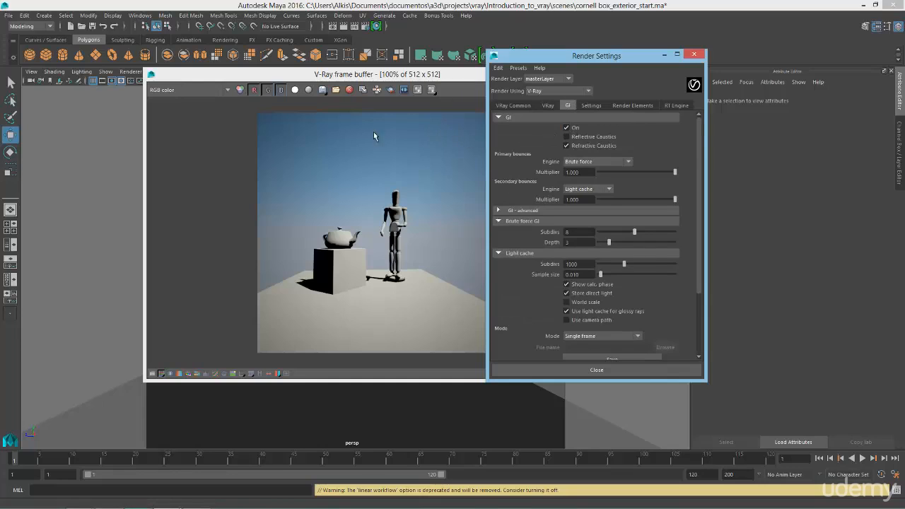
Step: Re-render the frame with GI, minimize the frame buffer and maximize the Render Settings window on the V-Ray settings
{"action": "left_click", "coordinate": [548, 106]}
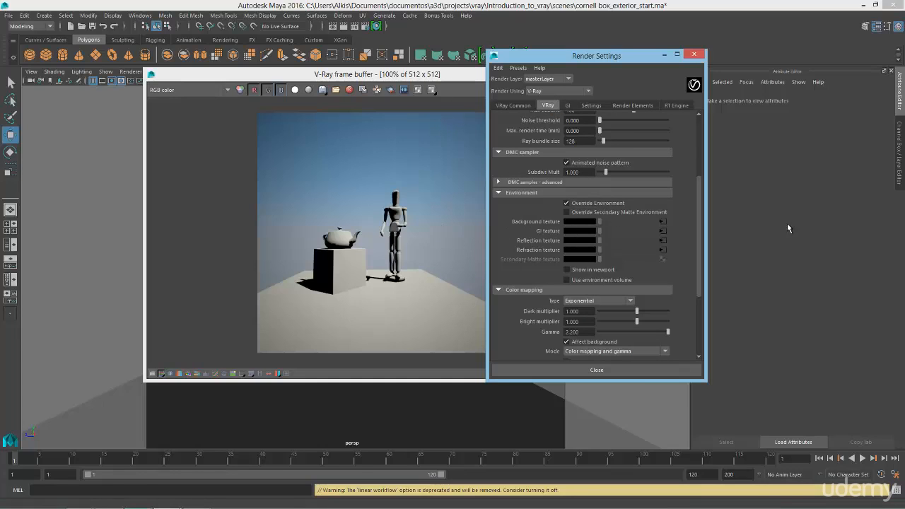
{"action": "left_click", "coordinate": [400, 78]}
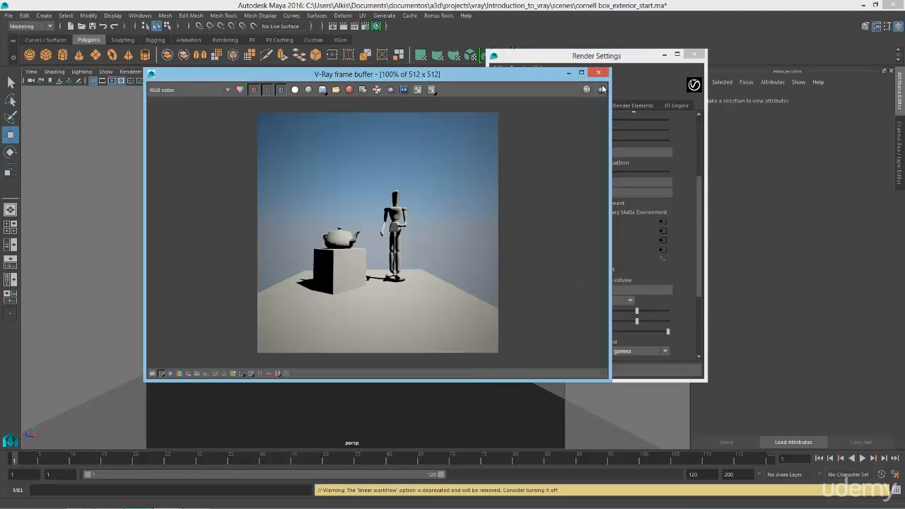
{"action": "left_click", "coordinate": [600, 89]}
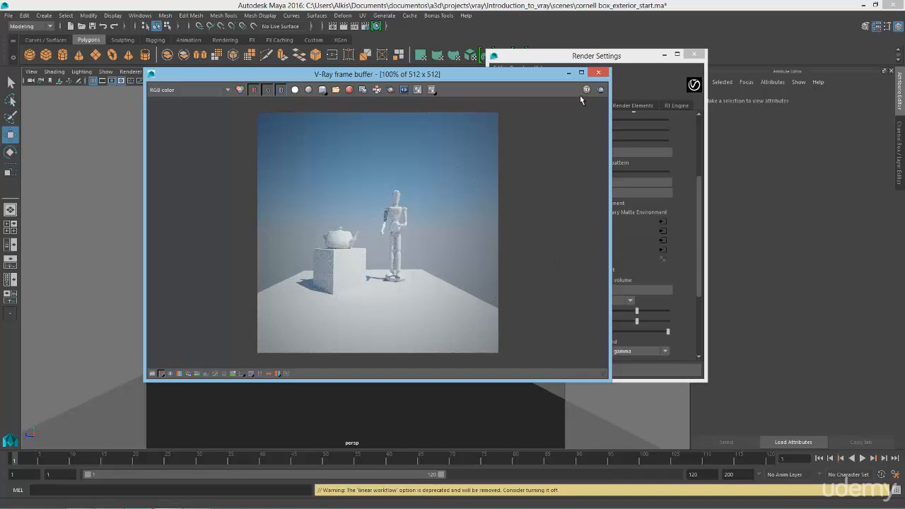
{"action": "left_click", "coordinate": [568, 72]}
{"action": "double_click", "coordinate": [656, 56]}
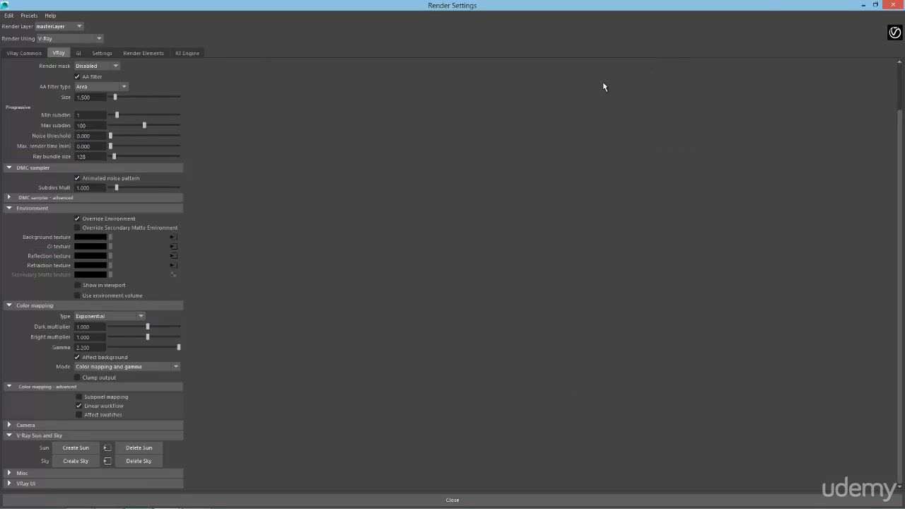
Step: Restore and minimize the Render Settings window, and select the V-Ray sun in the viewport to show its shape attributes
{"action": "left_click", "coordinate": [875, 5]}
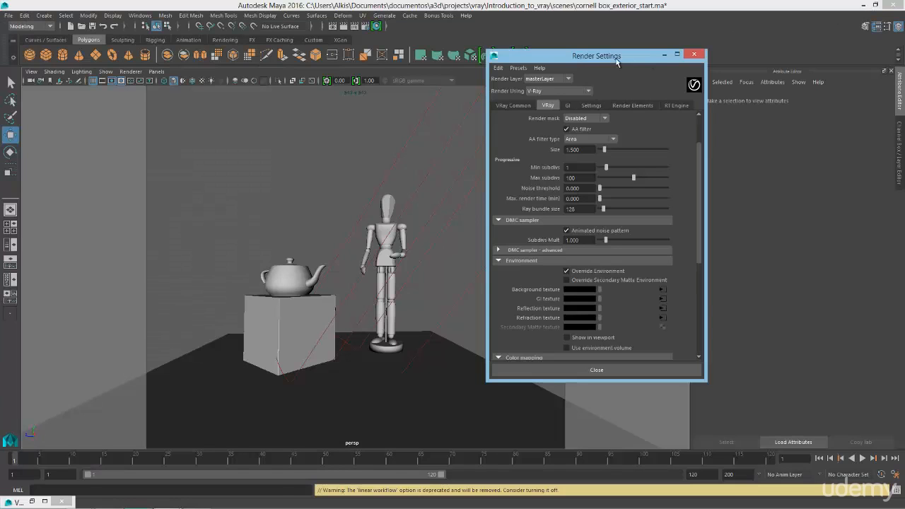
{"action": "left_click", "coordinate": [664, 55]}
{"action": "right_click_drag", "start_coordinate": [538, 212], "coordinate": [411, 223], "text": "alt"}
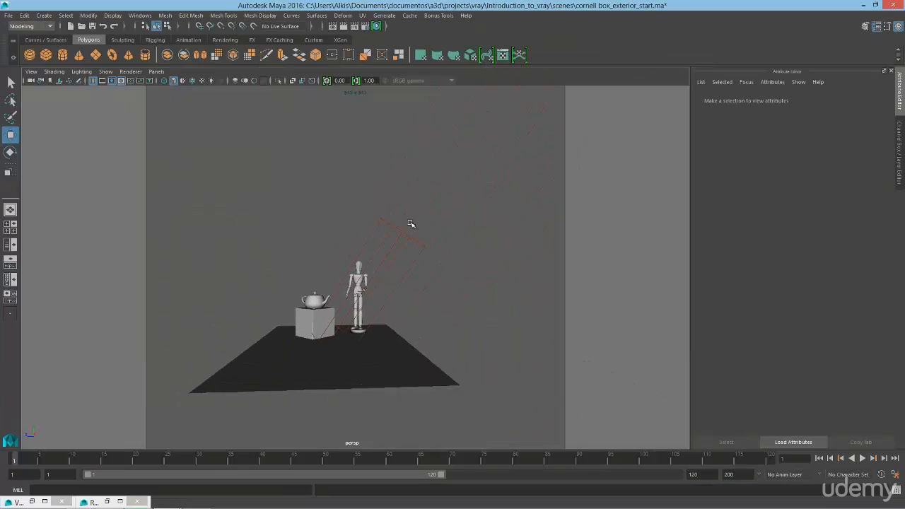
{"action": "left_click", "coordinate": [410, 223]}
{"action": "left_click_drag", "start_coordinate": [461, 279], "coordinate": [488, 304], "text": "alt"}
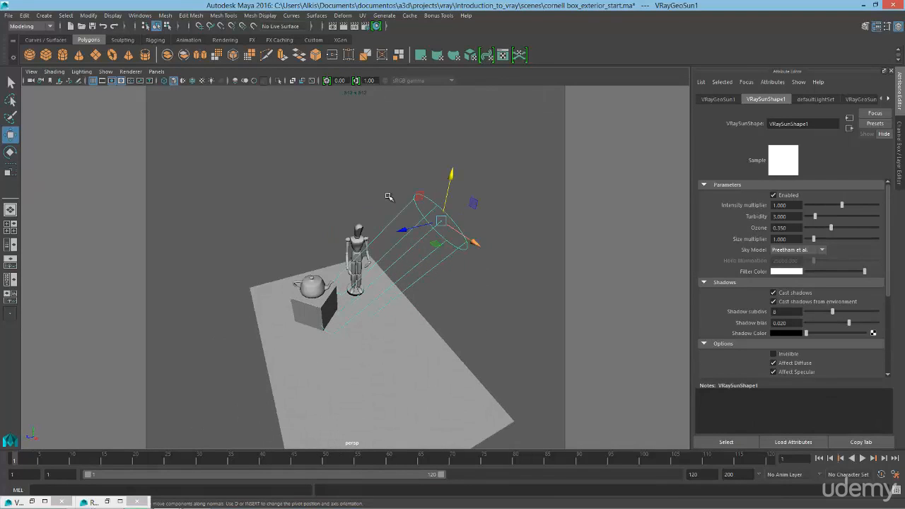
{"action": "left_click_drag", "start_coordinate": [434, 321], "coordinate": [467, 311], "text": "alt"}
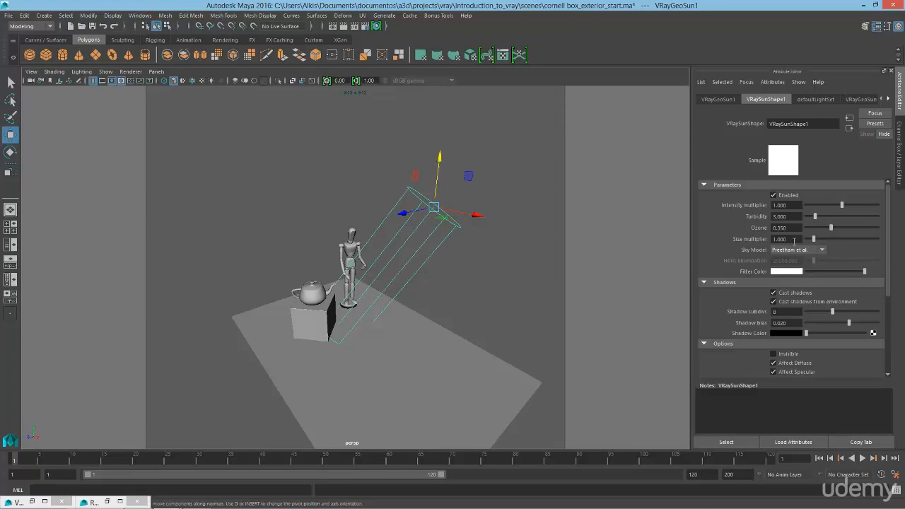
Step: Examine the V-Ray sun's size multiplier, turbidity, shadow, contribution and photon emission attributes
{"action": "double_click", "coordinate": [798, 239]}
{"action": "left_click_drag", "start_coordinate": [786, 216], "coordinate": [778, 217]}
{"action": "left_click_drag", "start_coordinate": [543, 268], "coordinate": [489, 176], "text": "alt"}
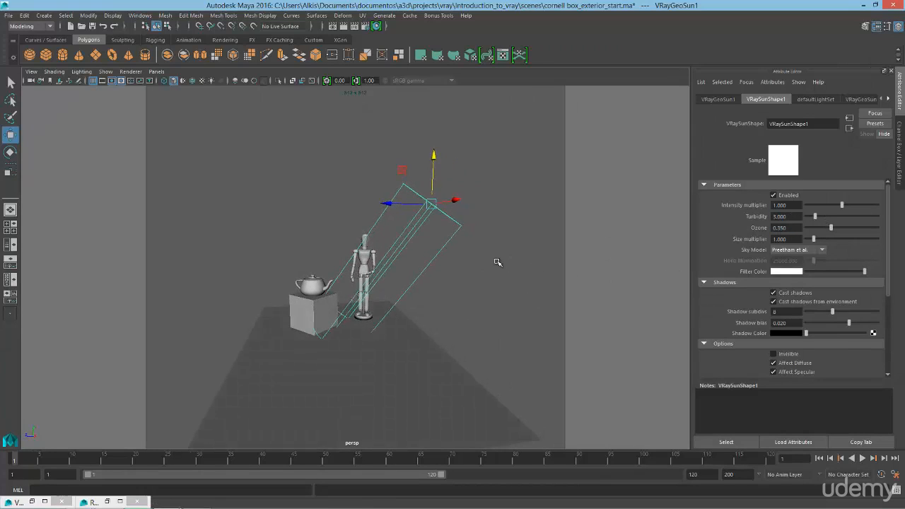
{"action": "left_click_drag", "start_coordinate": [494, 261], "coordinate": [438, 262], "text": "alt"}
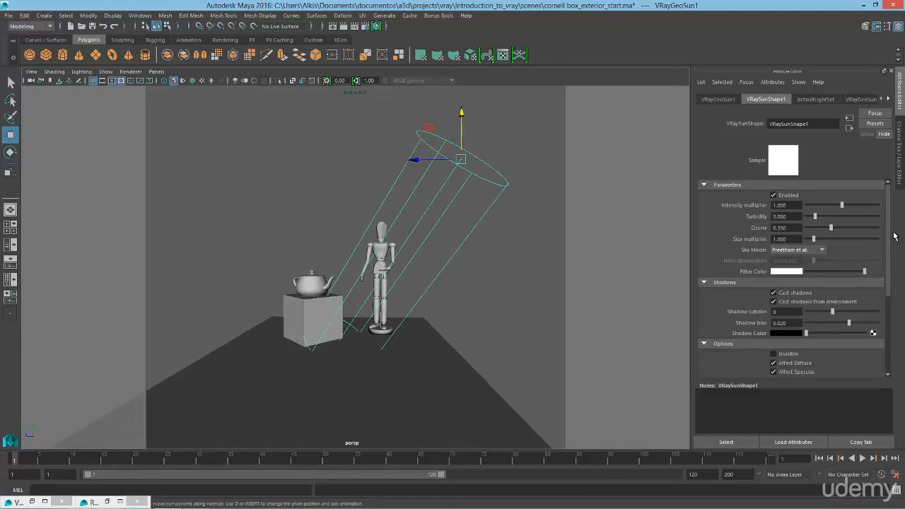
{"action": "scroll", "coordinate": [841, 257], "scroll_direction": "down", "scroll_amount": 4}
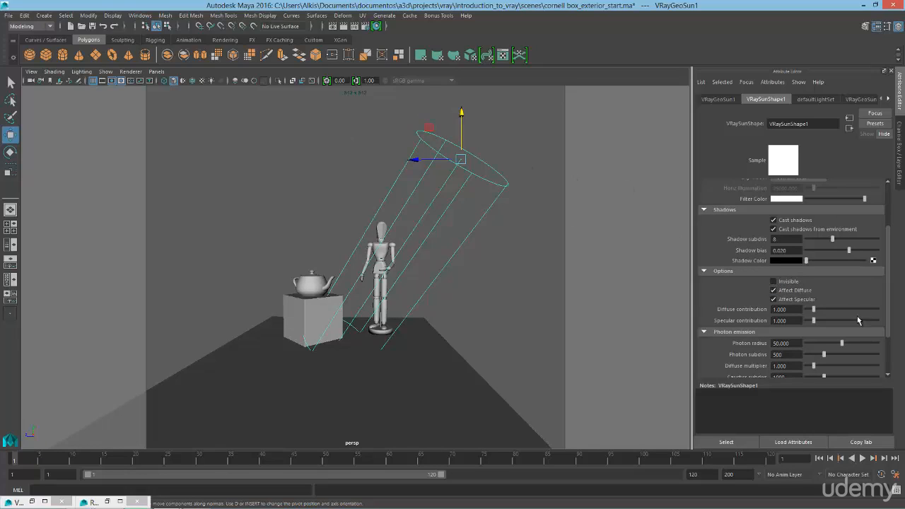
{"action": "scroll", "coordinate": [861, 308], "scroll_direction": "down", "scroll_amount": 3}
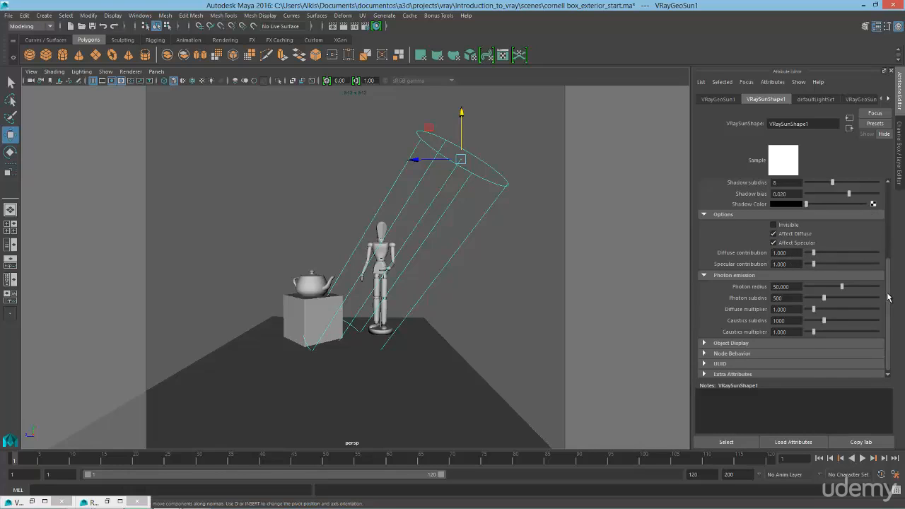
{"action": "left_click_drag", "start_coordinate": [888, 297], "coordinate": [888, 259]}
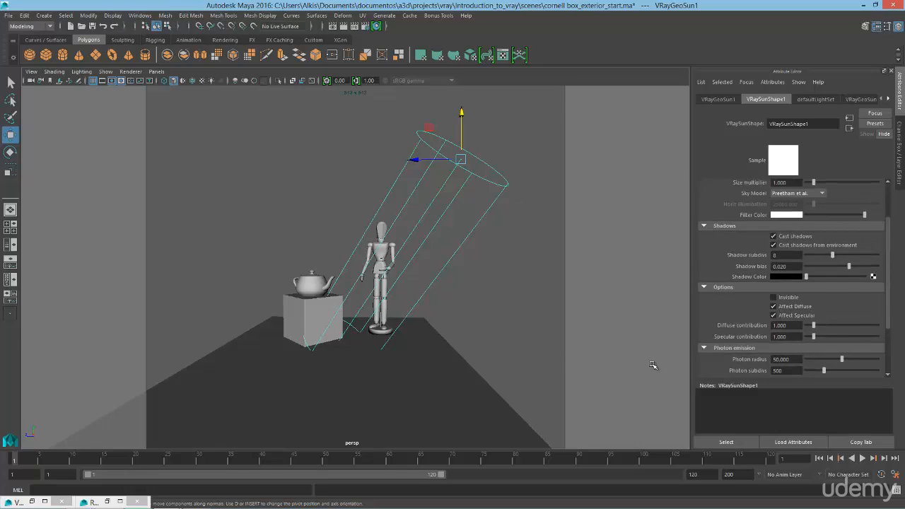
{"action": "scroll", "coordinate": [830, 324], "scroll_direction": "up", "scroll_amount": 2}
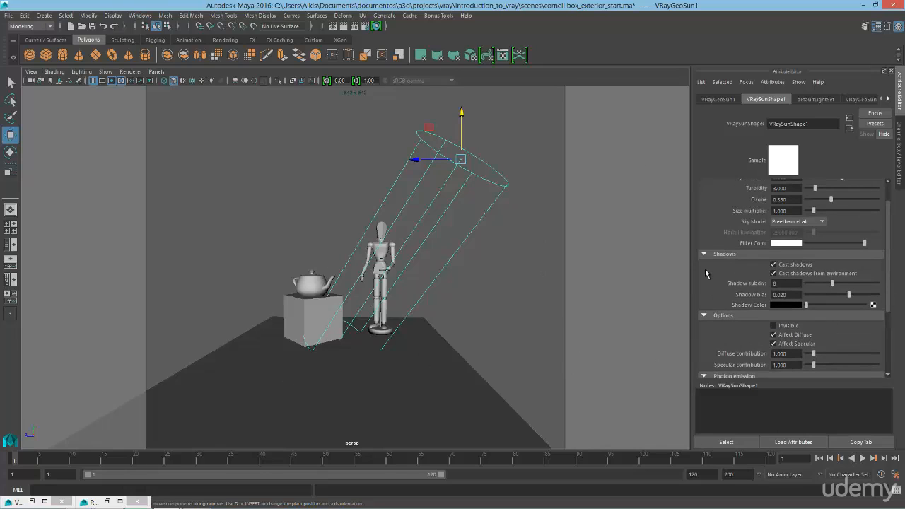
{"action": "scroll", "coordinate": [705, 273], "scroll_direction": "up", "scroll_amount": 2}
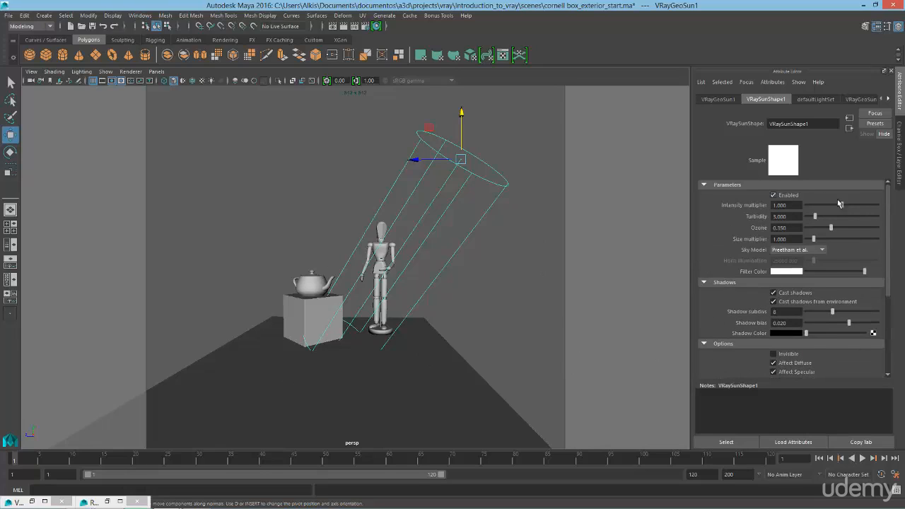
Step: Try a red filter color on the V-Ray sun in a test render and undo the color change
{"action": "left_click", "coordinate": [790, 273]}
{"action": "left_click_drag", "start_coordinate": [791, 309], "coordinate": [804, 310]}
{"action": "scroll", "coordinate": [270, 407], "scroll_direction": "up", "scroll_amount": 3}
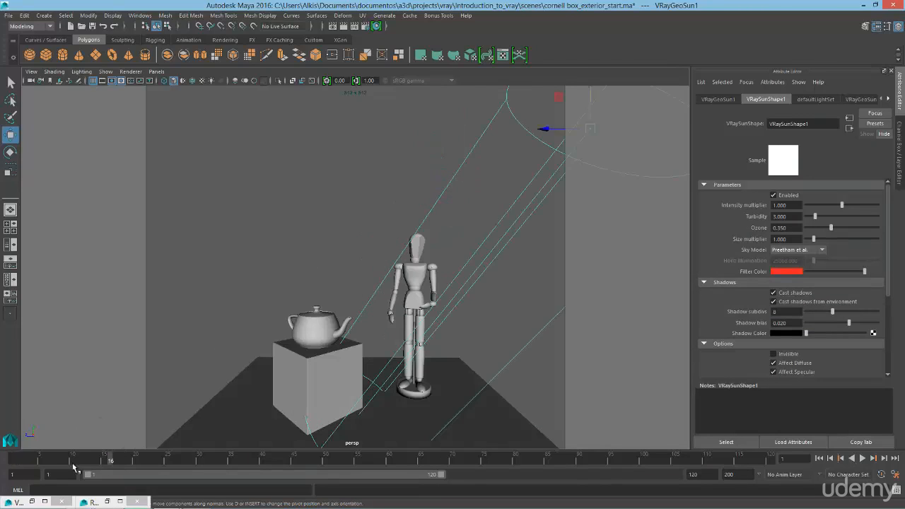
{"action": "left_click", "coordinate": [344, 27]}
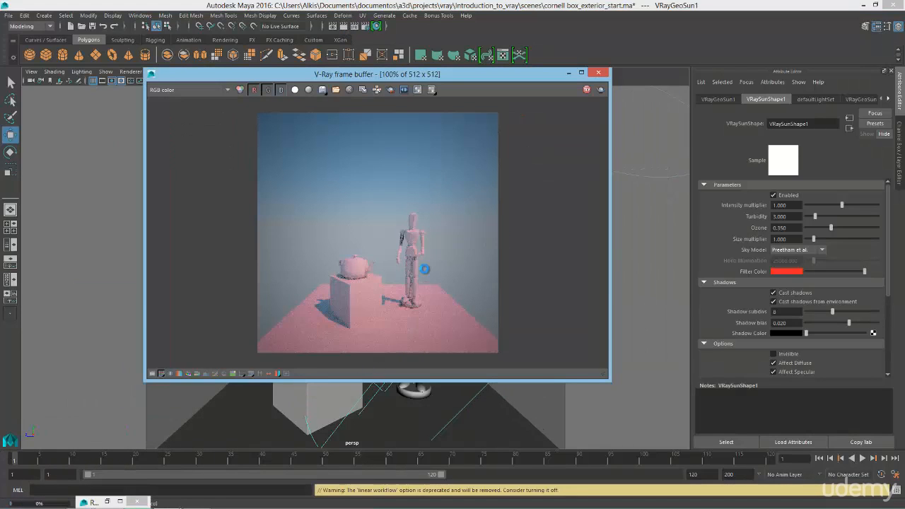
{"action": "left_click", "coordinate": [831, 271]}
{"action": "key", "text": "ctrl+z"}
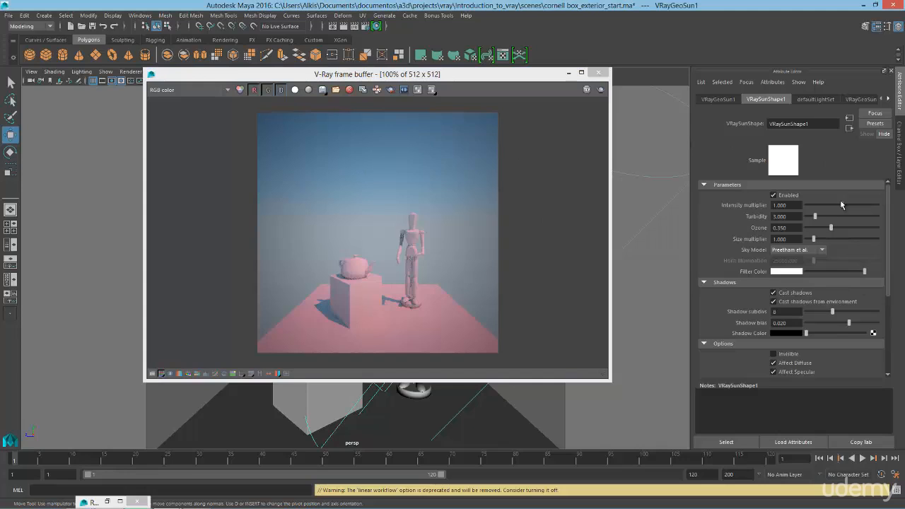
Step: Set the sun's sky model to CIE Overcast and render the frame
{"action": "left_click", "coordinate": [801, 251]}
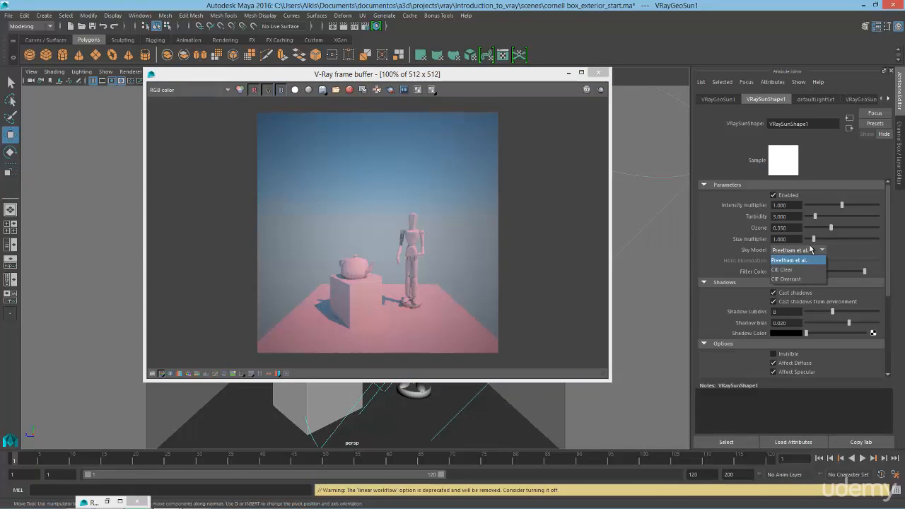
{"action": "left_click", "coordinate": [789, 279]}
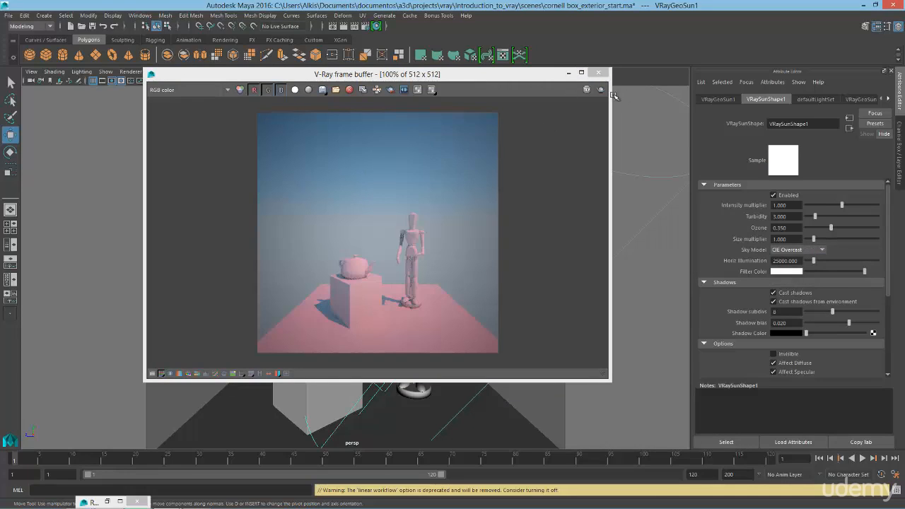
{"action": "left_click", "coordinate": [600, 89]}
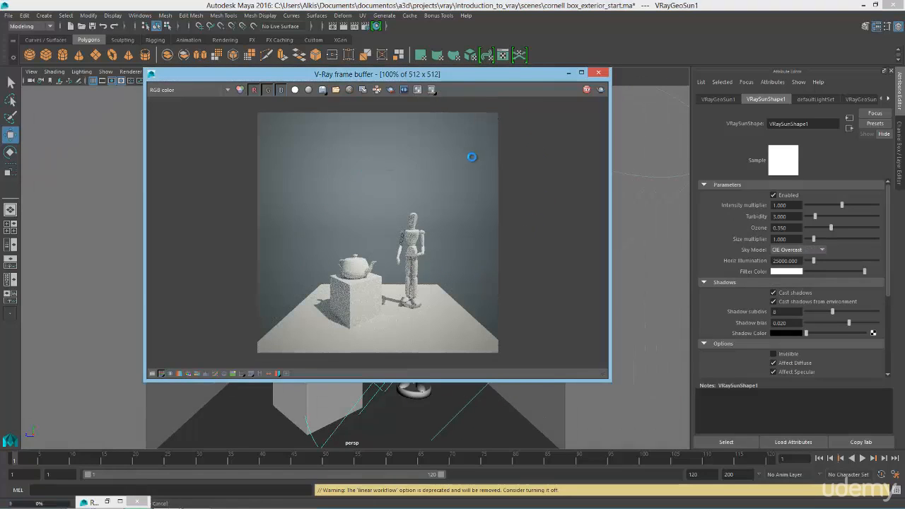
Step: Render the frame with the CIE Clear sky model, and set the sky model back to Preetham et al
{"action": "left_click", "coordinate": [809, 251]}
{"action": "left_click", "coordinate": [786, 270]}
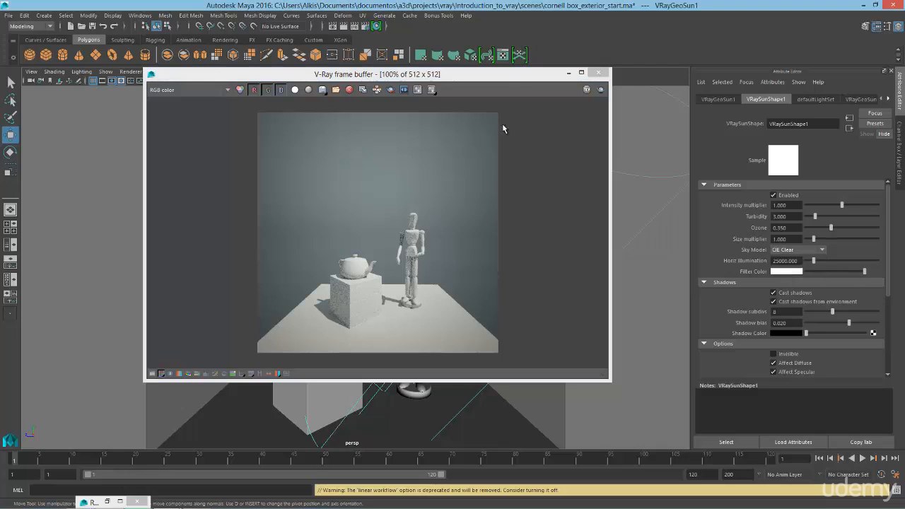
{"action": "left_click", "coordinate": [600, 89]}
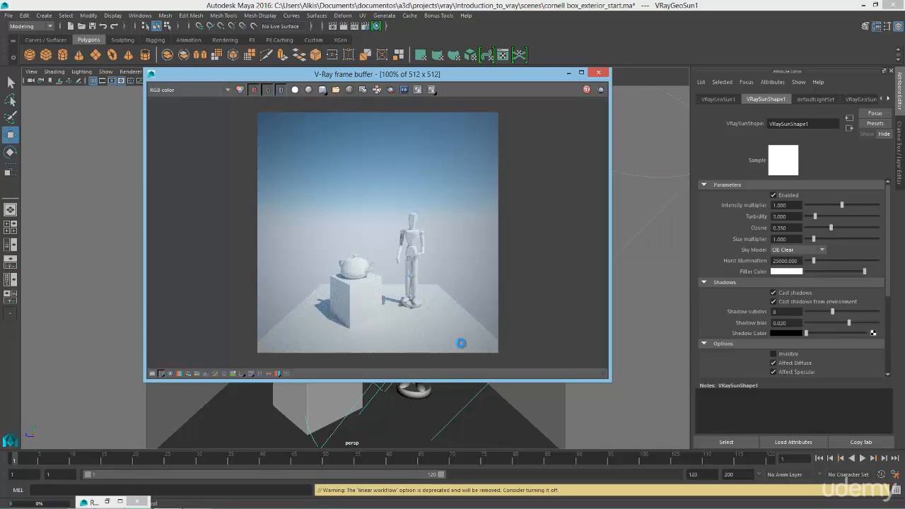
{"action": "left_click", "coordinate": [788, 249]}
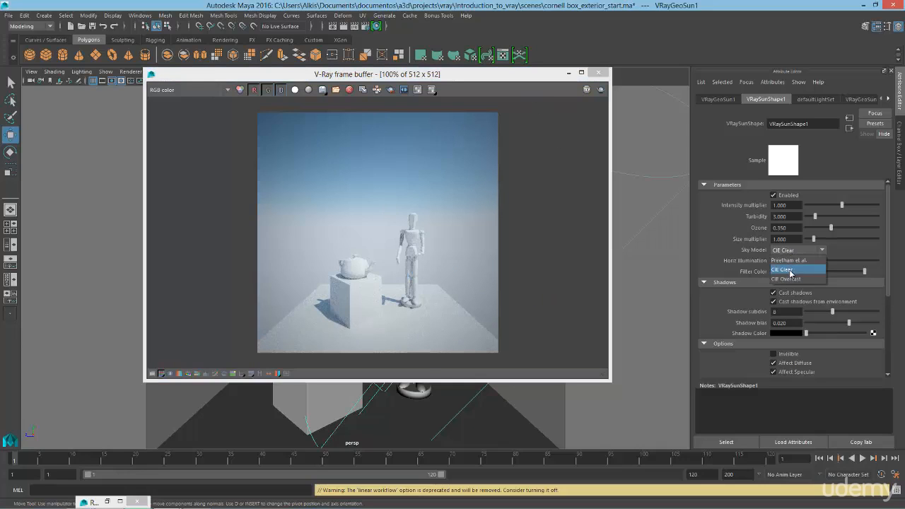
{"action": "left_click", "coordinate": [787, 261]}
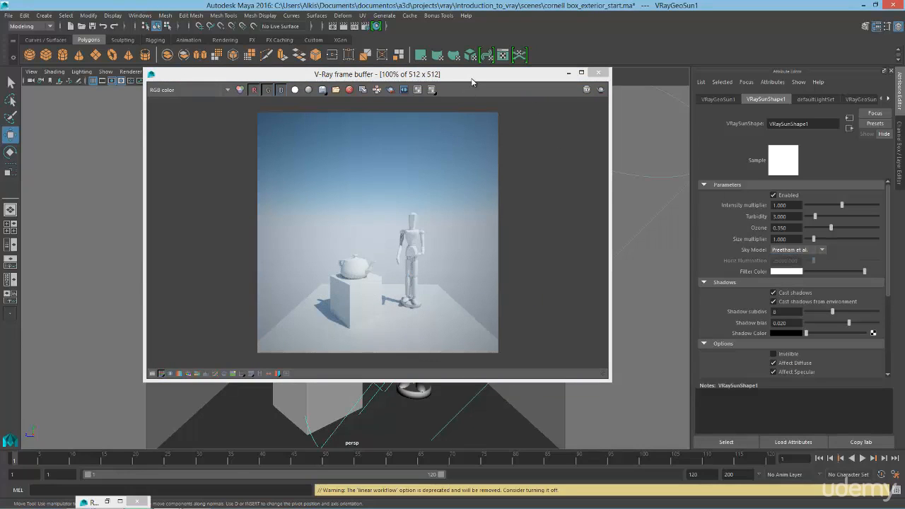
Step: Lower the V-Ray sun toward the ground, restore the camera view at frame 1 and render the frame
{"action": "left_click_drag", "start_coordinate": [471, 78], "coordinate": [411, 64]}
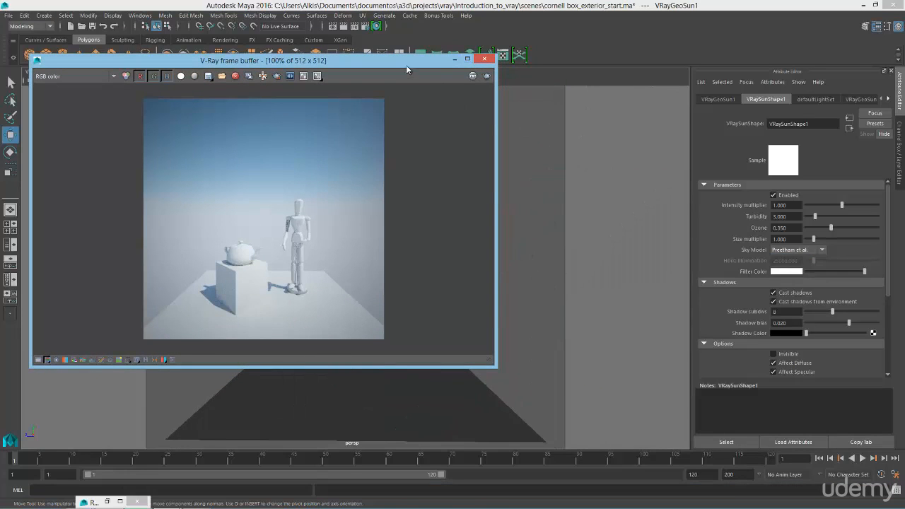
{"action": "left_click_drag", "start_coordinate": [406, 69], "coordinate": [302, 71]}
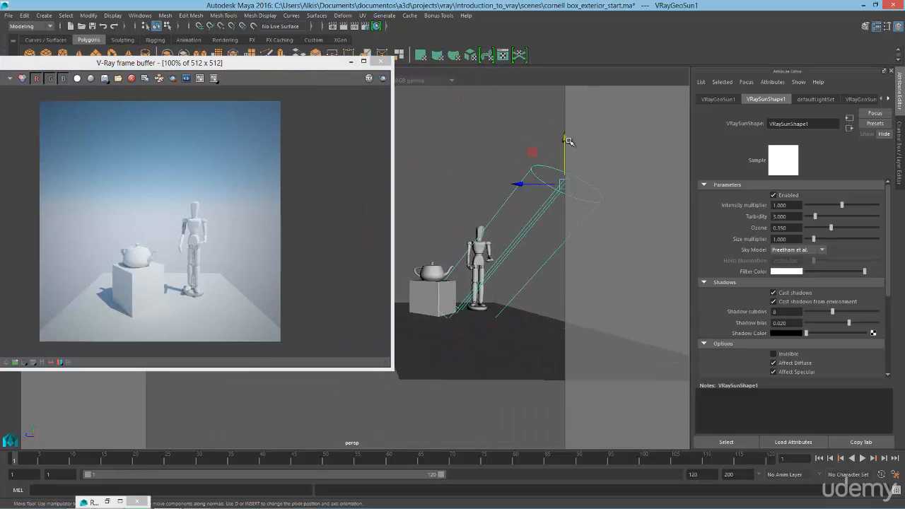
{"action": "left_click_drag", "start_coordinate": [568, 141], "coordinate": [574, 245]}
{"action": "left_click_drag", "start_coordinate": [104, 458], "coordinate": [13, 460]}
{"action": "left_click_drag", "start_coordinate": [234, 67], "coordinate": [486, 103]}
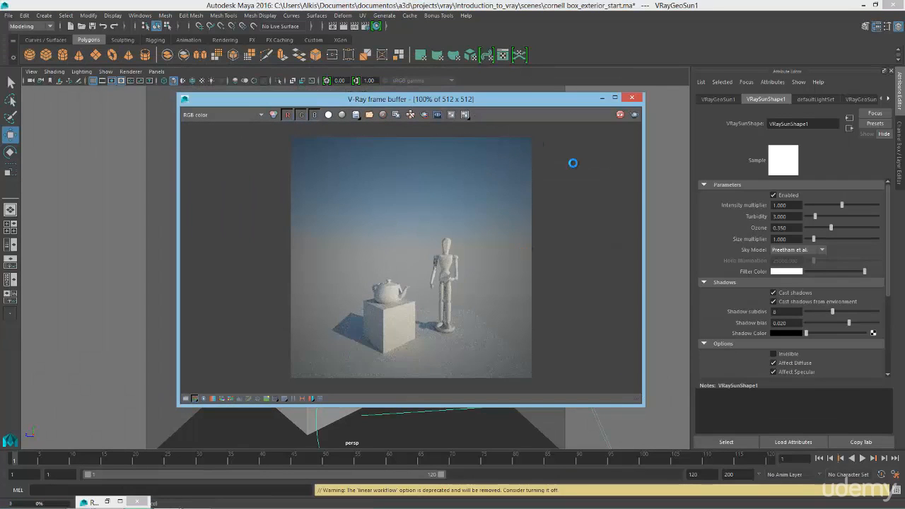
Step: Move the V-Ray sun farther from the objects down to about ground level, and re-render from the frame 1 camera view
{"action": "left_click_drag", "start_coordinate": [556, 102], "coordinate": [477, 103]}
{"action": "left_click_drag", "start_coordinate": [344, 82], "coordinate": [328, 79]}
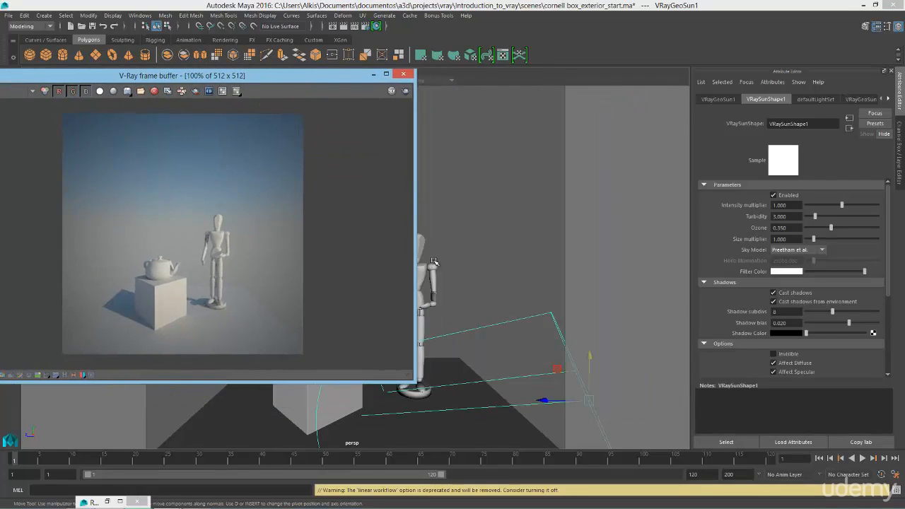
{"action": "scroll", "coordinate": [530, 311], "scroll_direction": "down", "scroll_amount": 5}
{"action": "left_click_drag", "start_coordinate": [531, 311], "coordinate": [483, 288], "text": "alt"}
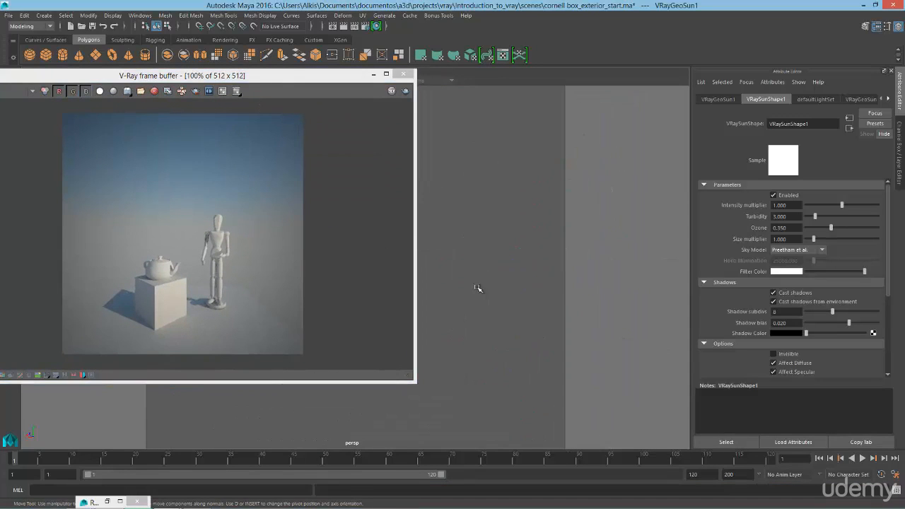
{"action": "left_click_drag", "start_coordinate": [294, 76], "coordinate": [142, 109]}
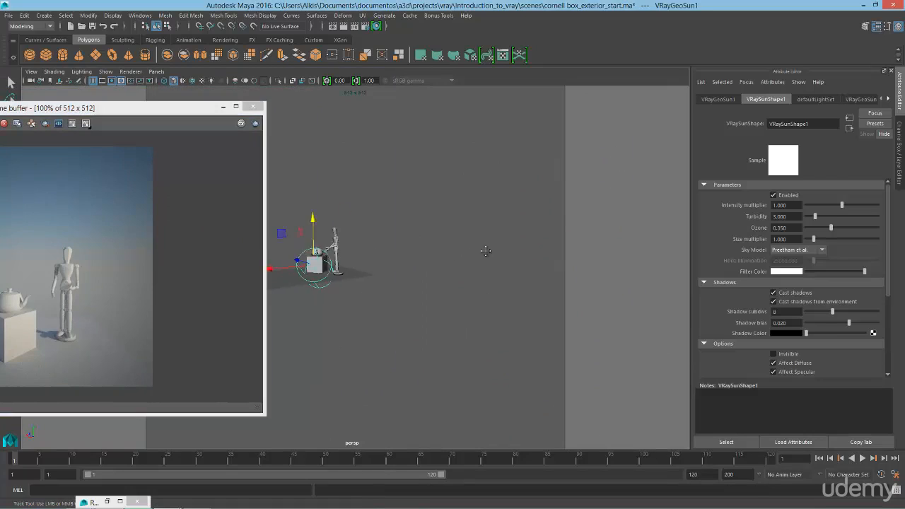
{"action": "left_click_drag", "start_coordinate": [484, 250], "coordinate": [548, 284], "text": "alt"}
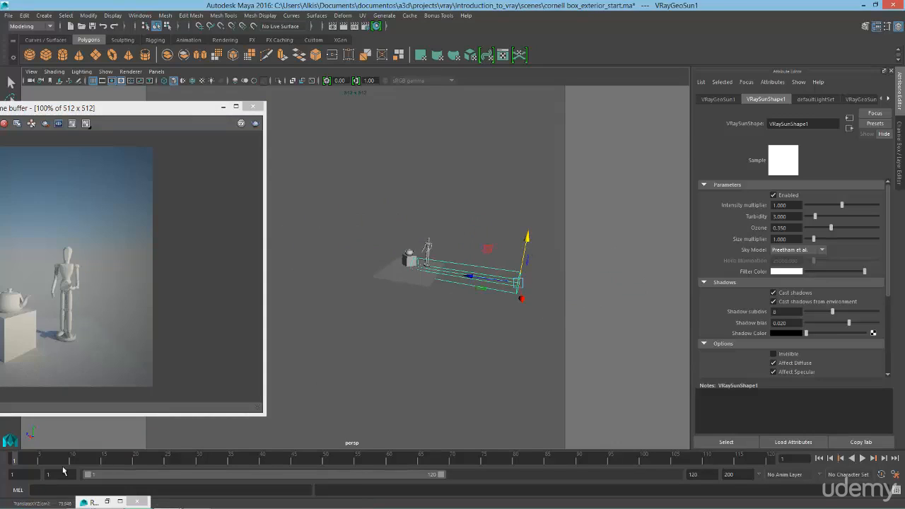
{"action": "left_click_drag", "start_coordinate": [38, 459], "coordinate": [3, 459]}
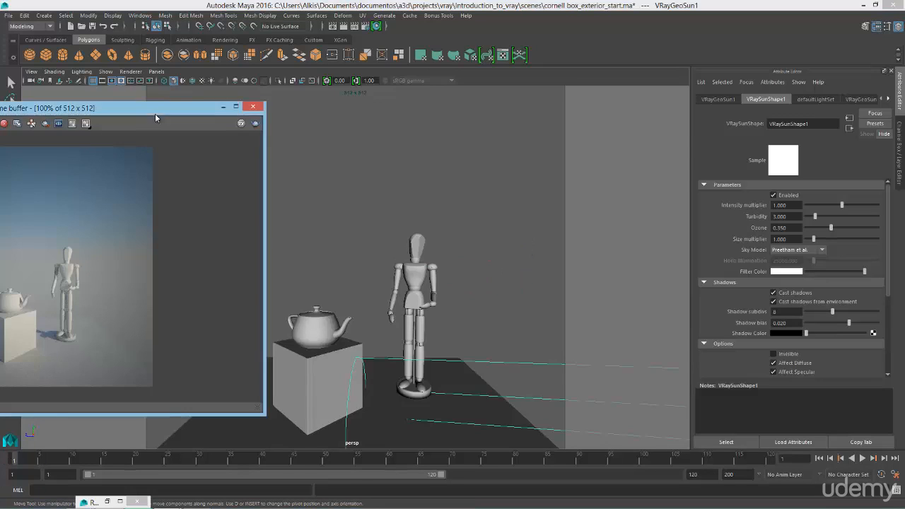
{"action": "left_click_drag", "start_coordinate": [155, 113], "coordinate": [456, 109]}
{"action": "left_click", "coordinate": [555, 119]}
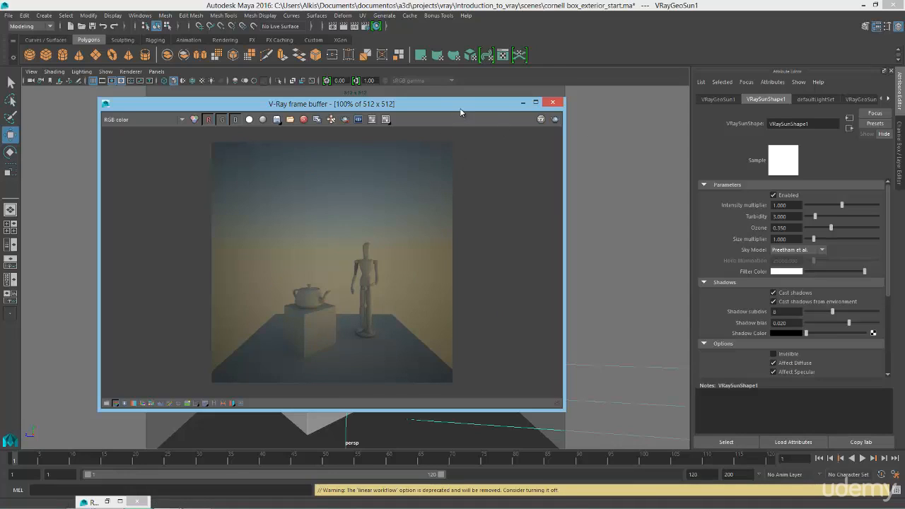
Step: Raise the V-Ray sun high above the teapot and mannequin, and bring the frame buffer back over the viewport
{"action": "left_click_drag", "start_coordinate": [460, 106], "coordinate": [172, 106]}
{"action": "key", "text": "a"}
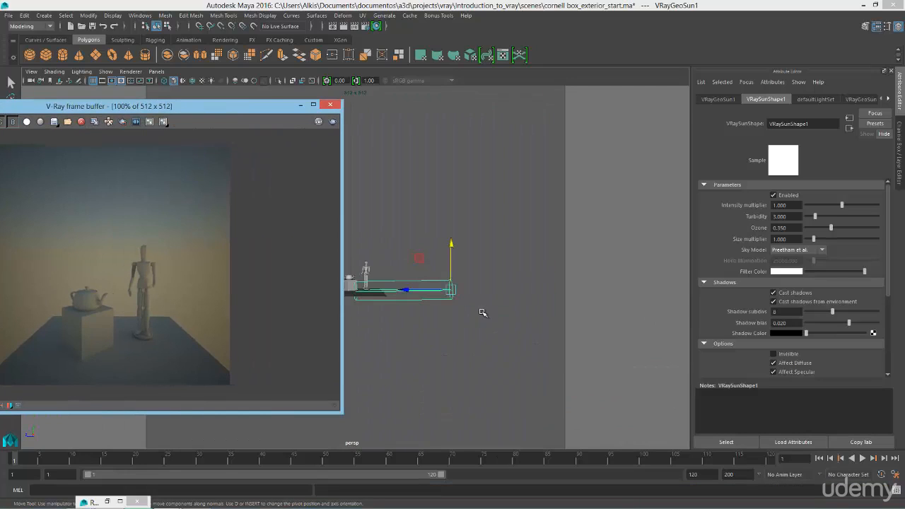
{"action": "left_click_drag", "start_coordinate": [455, 254], "coordinate": [461, 224], "text": "alt"}
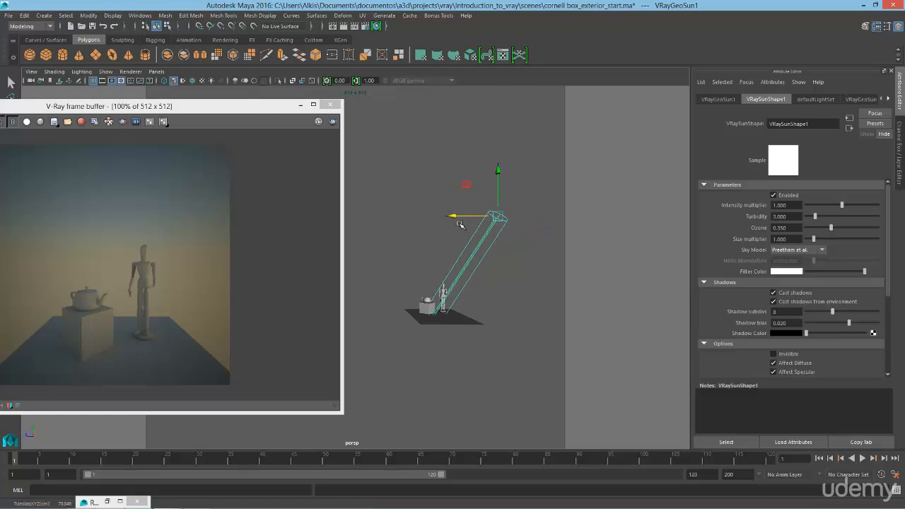
{"action": "left_click_drag", "start_coordinate": [257, 108], "coordinate": [545, 99]}
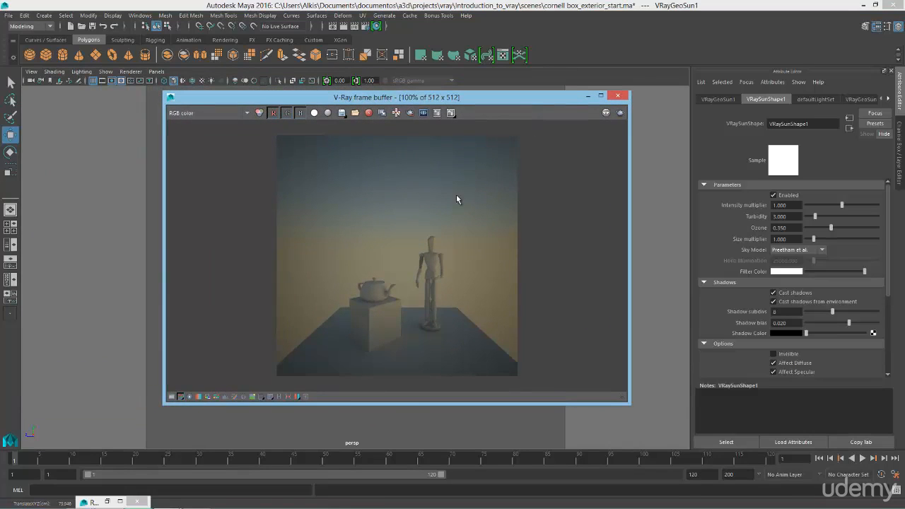